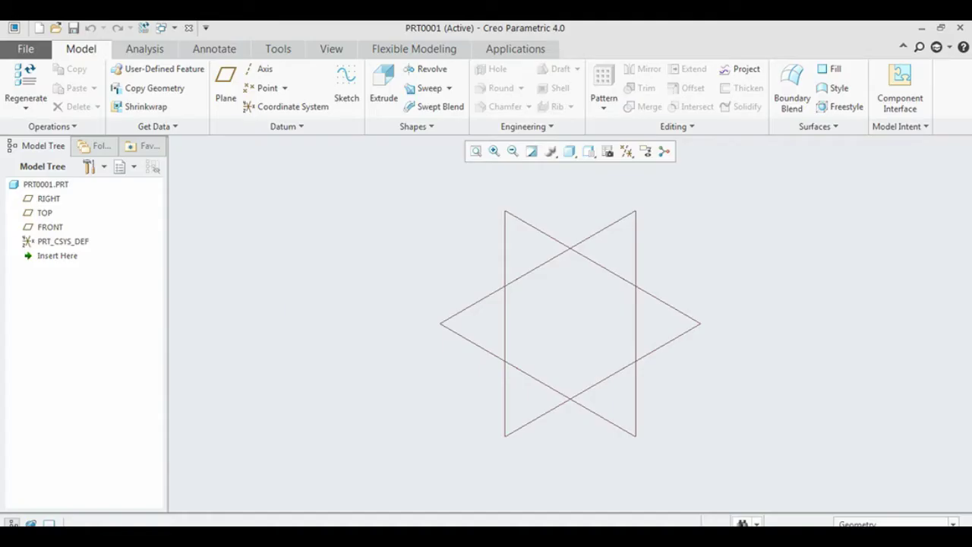
Step: Start a revolve sketched on the FRONT plane and place the profile's top point
left_click(427, 69)
left_click(504, 303)
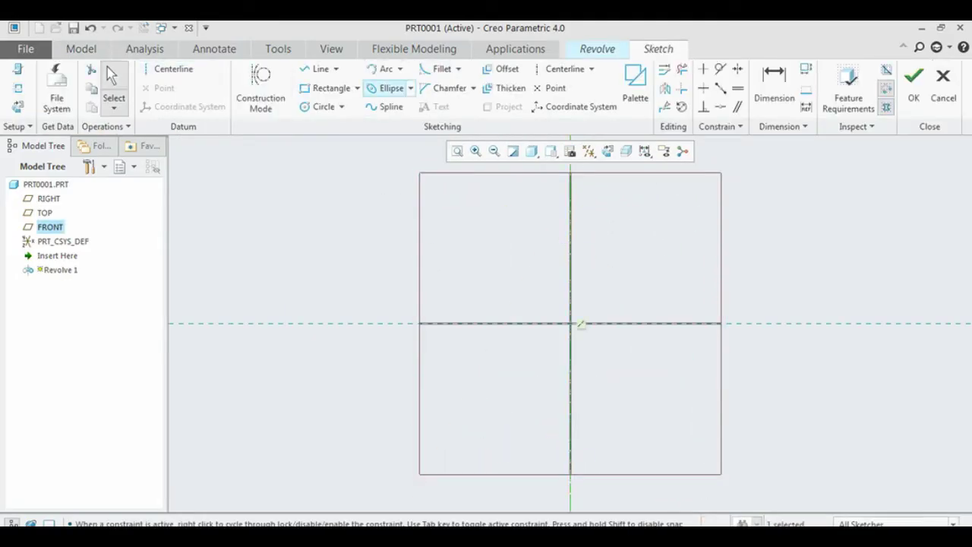
left_click(555, 87)
left_click(610, 209)
middle_click(610, 209)
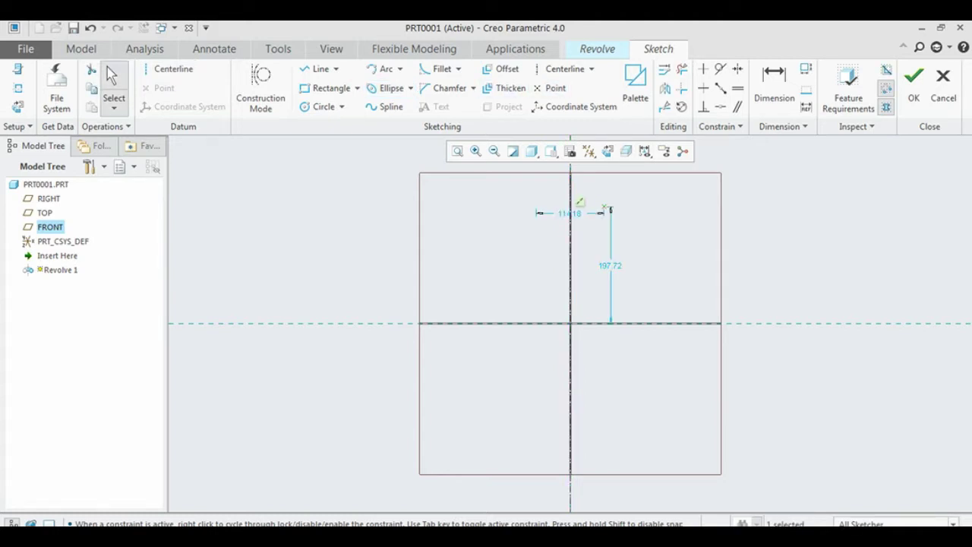
Step: Dimension the point 90 from the axis and 250 above the base
double_click(570, 213)
type("90")
key("Return")
double_click(610, 318)
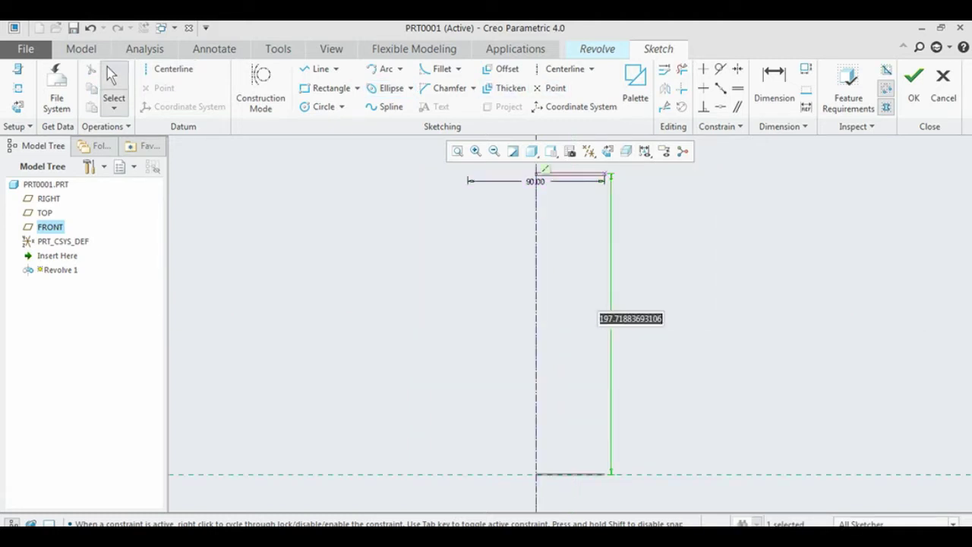
type("250")
key("Return")
Step: Draw a 3-point arc from the top point down to the base line and apply tangency
left_click(381, 69)
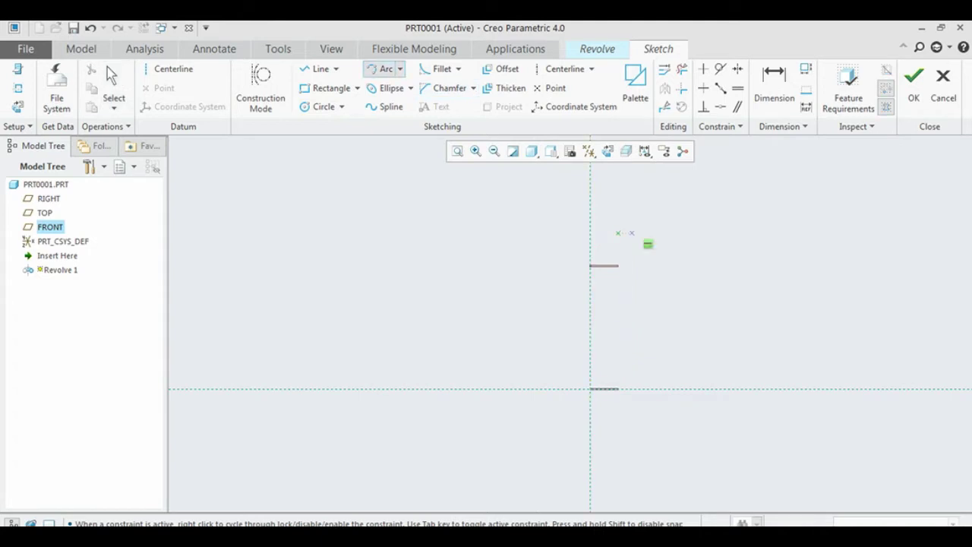
left_click(637, 256)
left_click(663, 389)
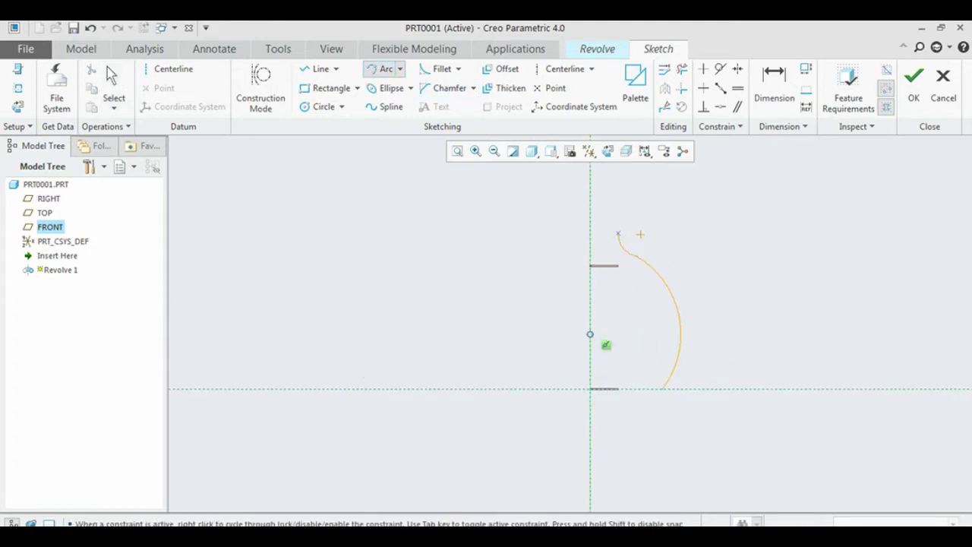
left_click(640, 234)
left_click(720, 68)
scroll(495, 444, "up", 3)
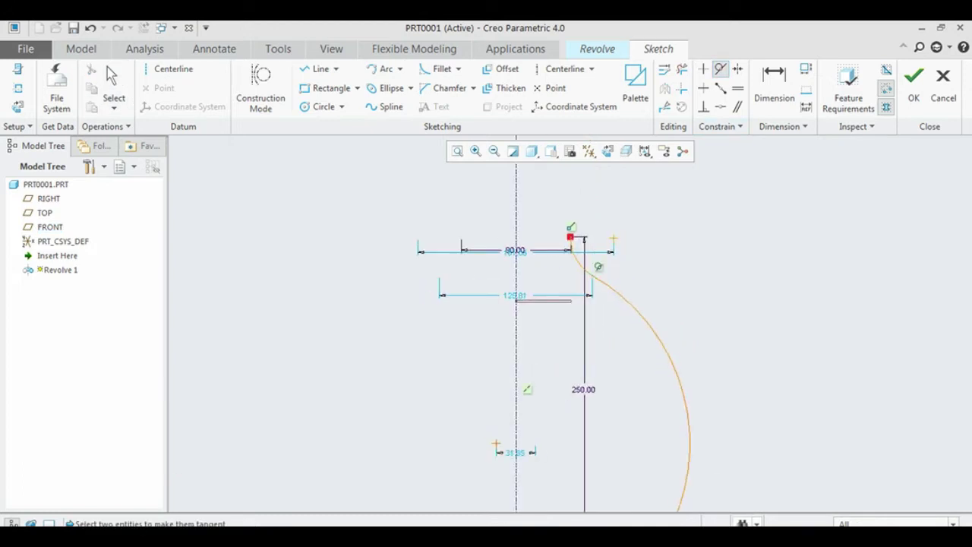
Step: Dimension the curve: 50 on the upper part, 38.76 at the top, 140 across the base
left_click(774, 83)
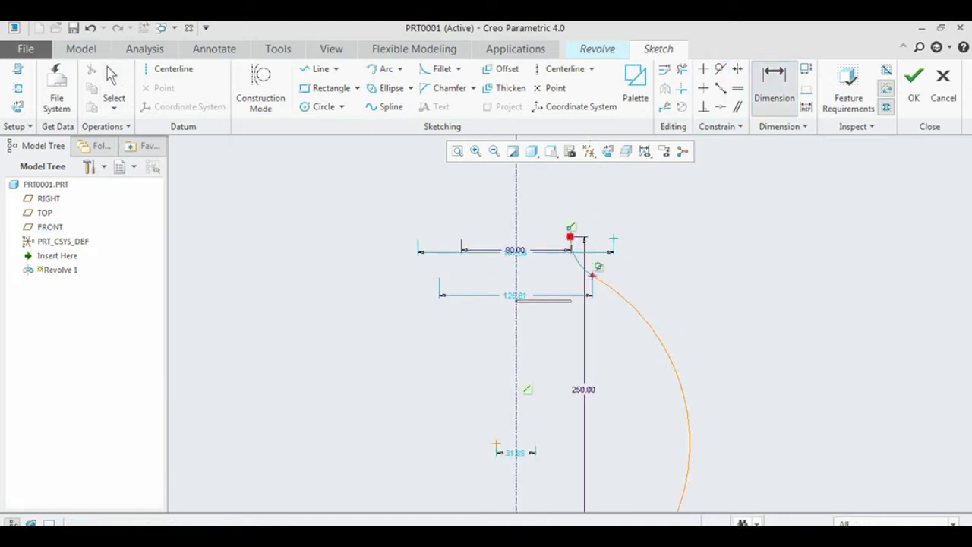
middle_click(632, 255)
type("50")
key("Return")
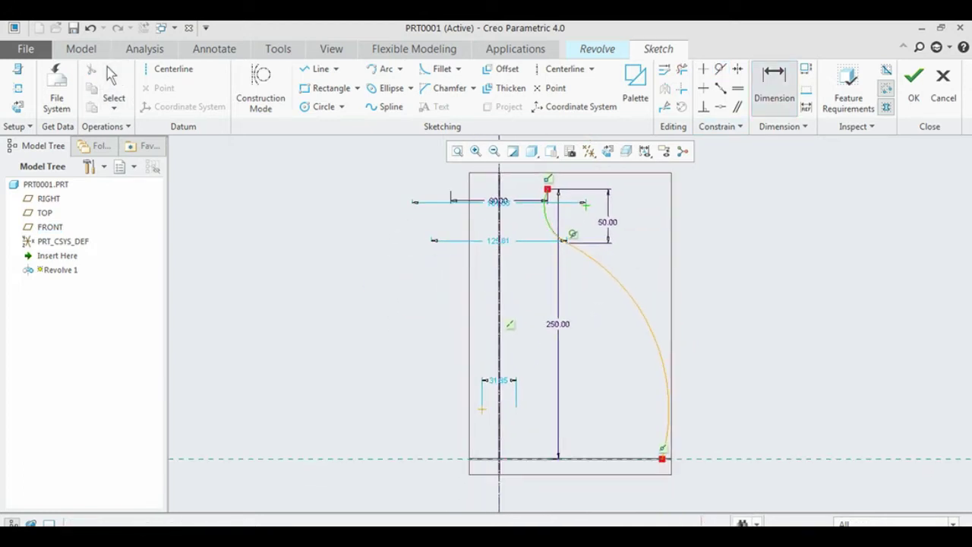
middle_click(673, 209)
key("Return")
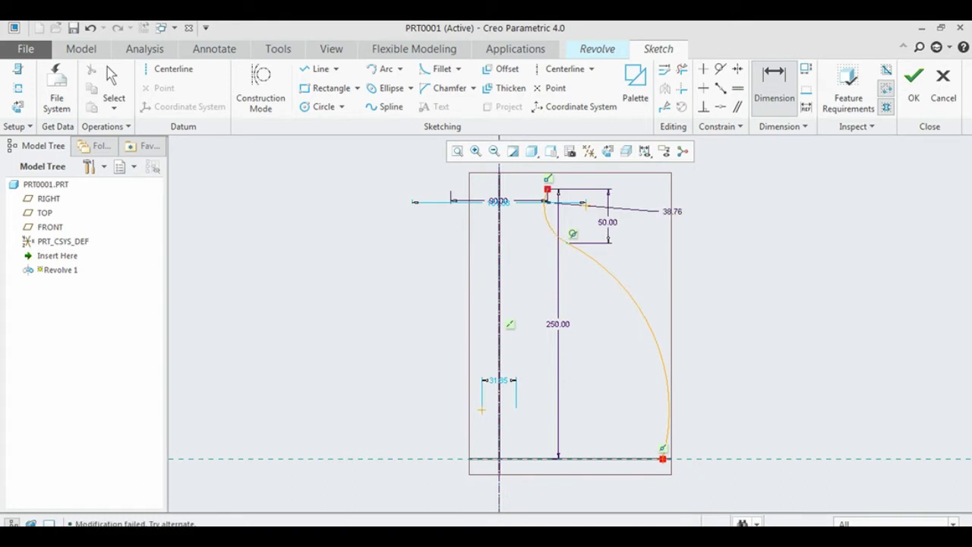
middle_click(566, 472)
type("140")
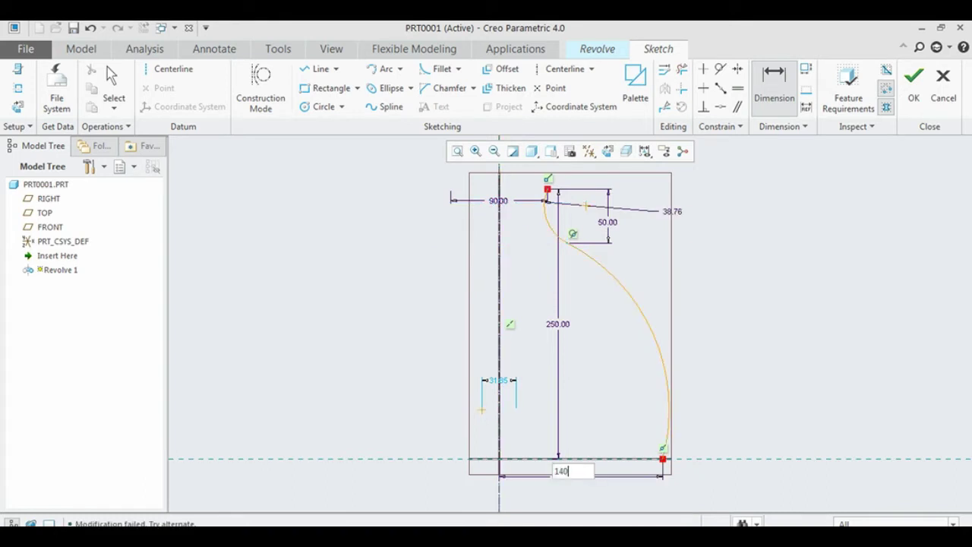
key("Return")
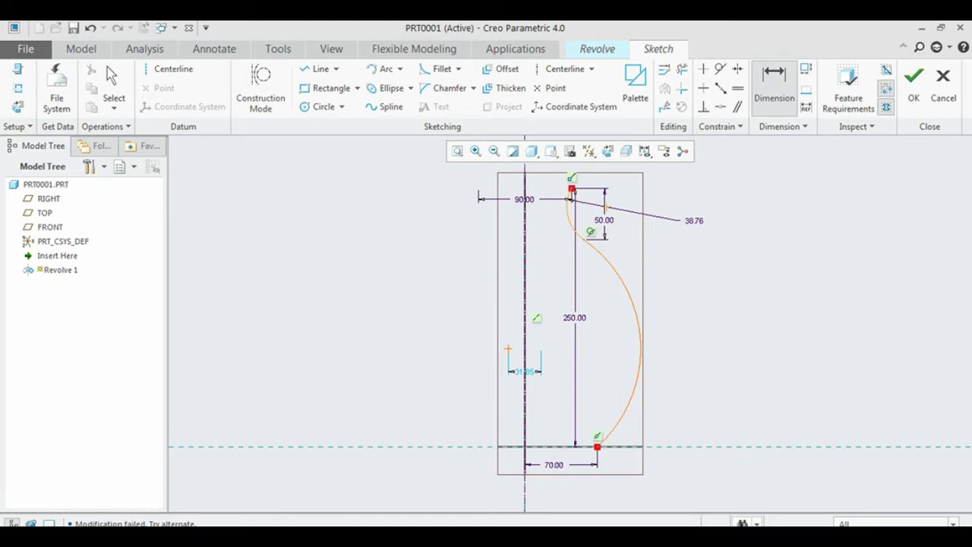
Step: Set the curve's bulge dimension to 195 and the top dimension to 55
middle_click(684, 294)
type("195")
key("Return")
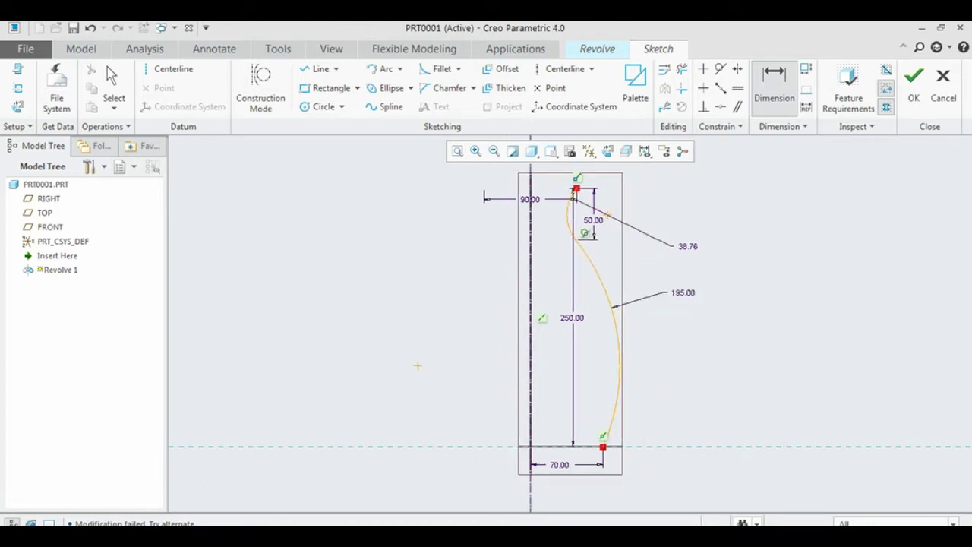
type("55")
key("Return")
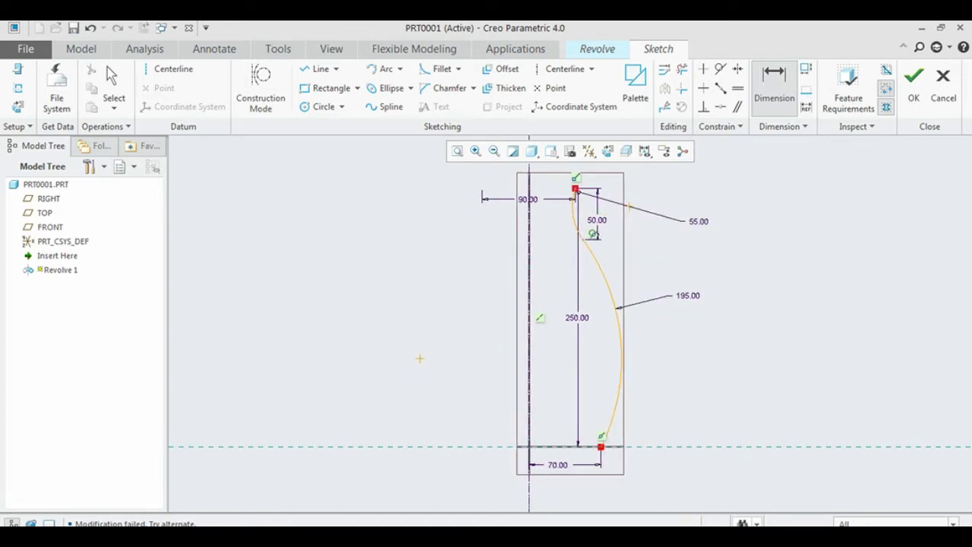
key("a")
scroll(630, 417, "down", 3)
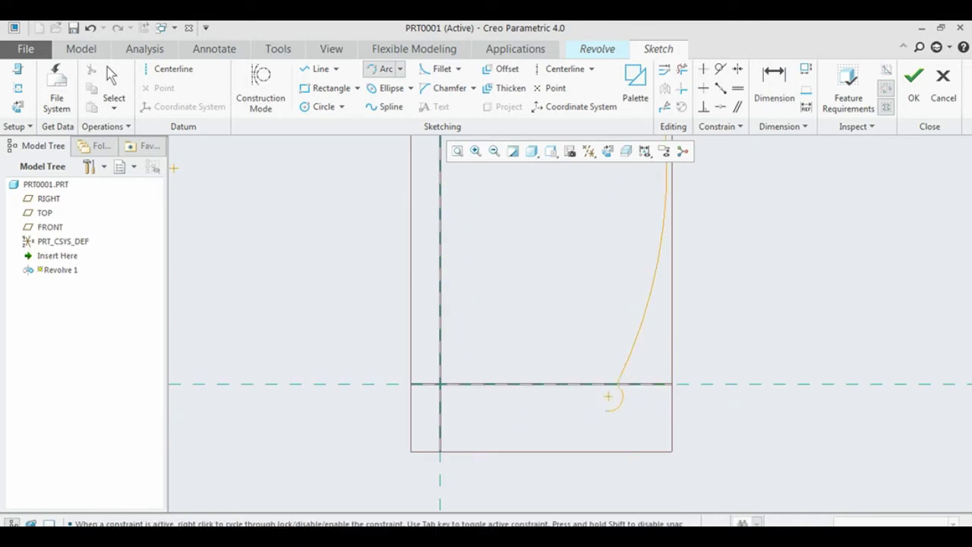
Step: Add a short line at the base and dimension it 40
left_click(607, 409)
key("l")
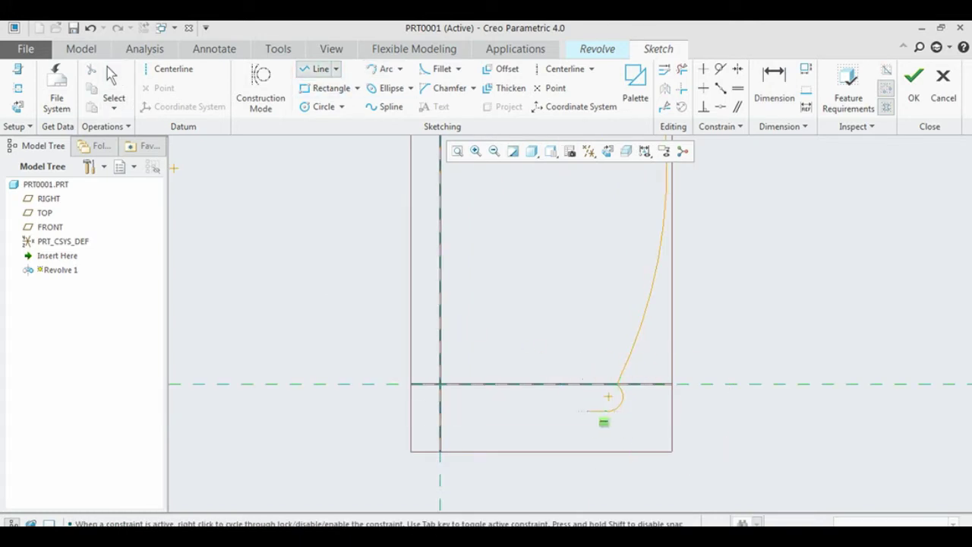
middle_click(608, 396)
key("d")
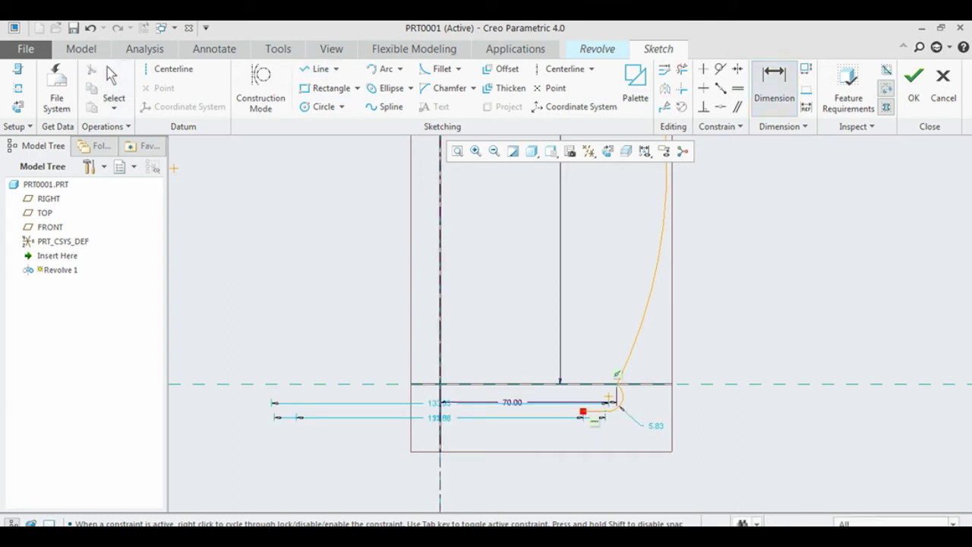
middle_click(600, 439)
type("40")
key("Return")
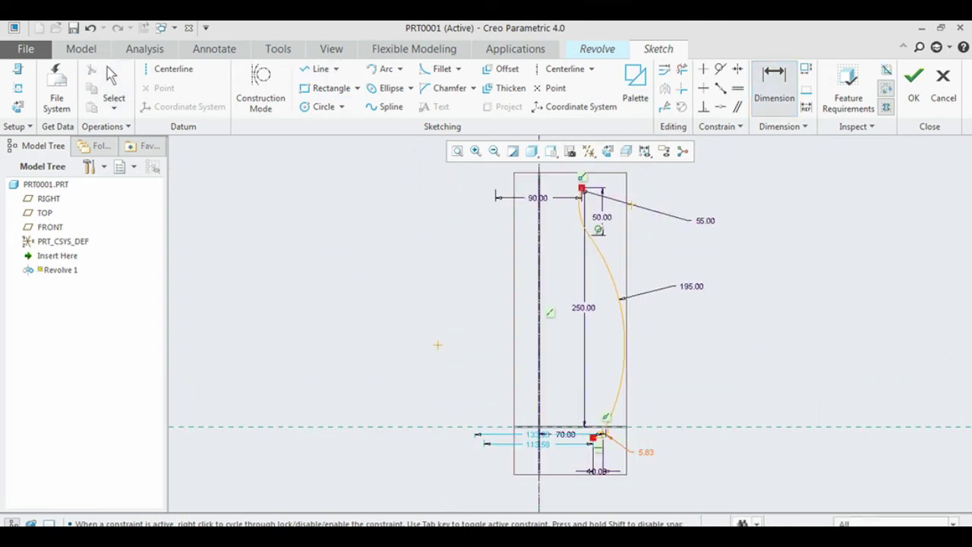
Step: Set the small base arc radius to 7.5 and the line end 108 from the axis
middle_click(646, 452)
type("7.5")
key("Return")
scroll(553, 451, "up", 4)
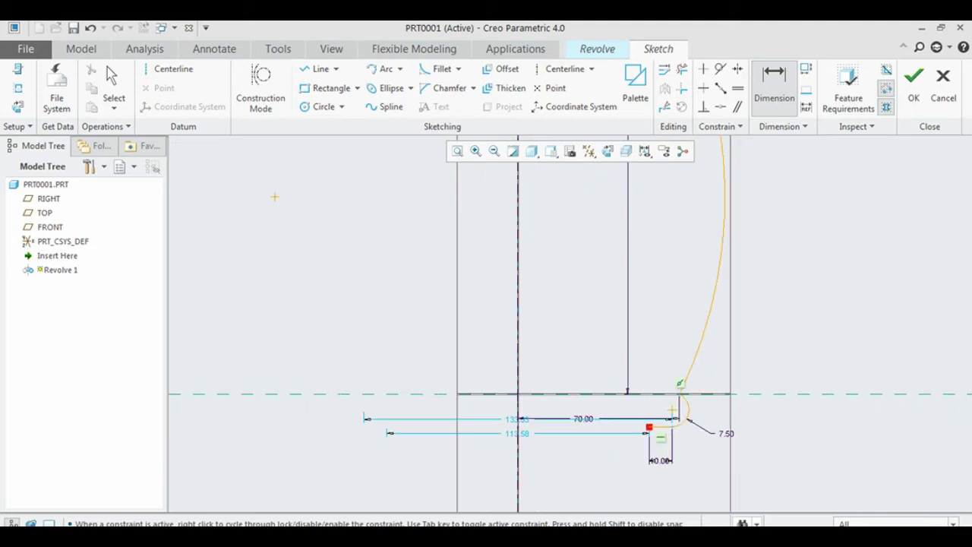
middle_click(516, 433)
type("10")
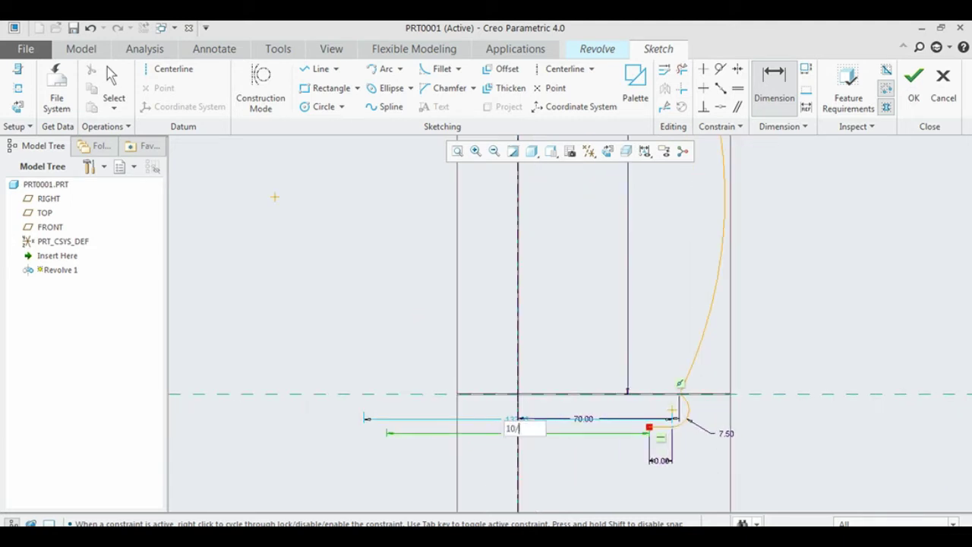
type("8")
key("Return")
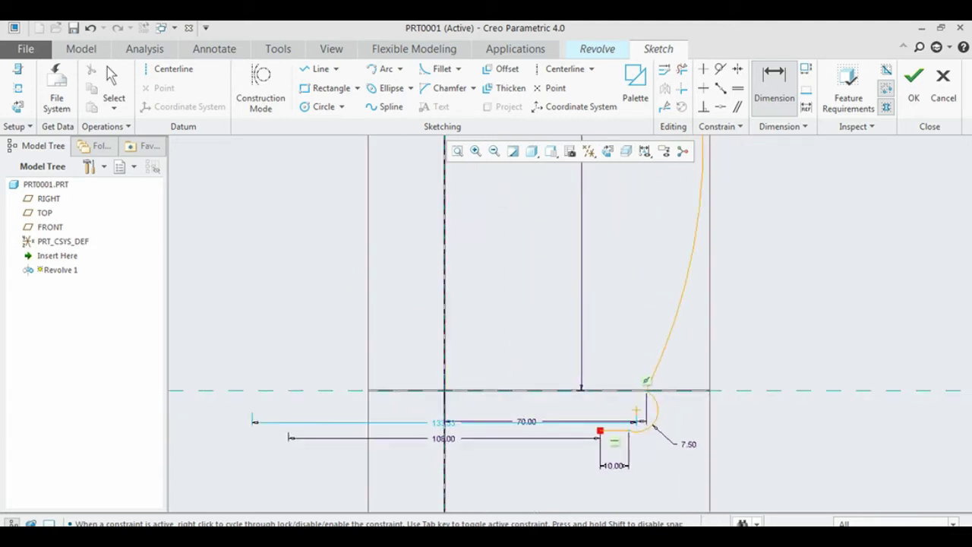
Step: Make the base curves tangent and draw a tangent bottom arc ending at the origin on the axis
left_click(720, 68)
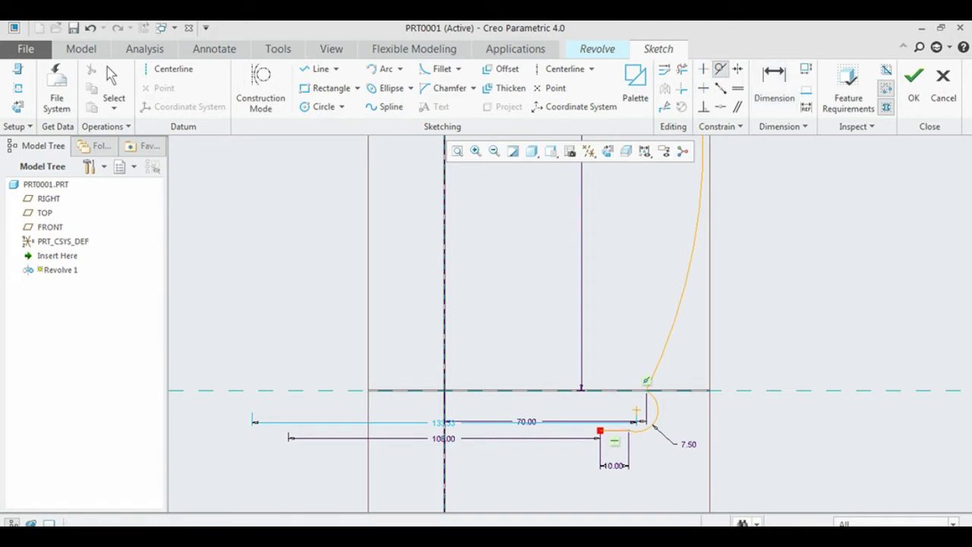
left_click(617, 430)
left_click(645, 422)
left_click(380, 68)
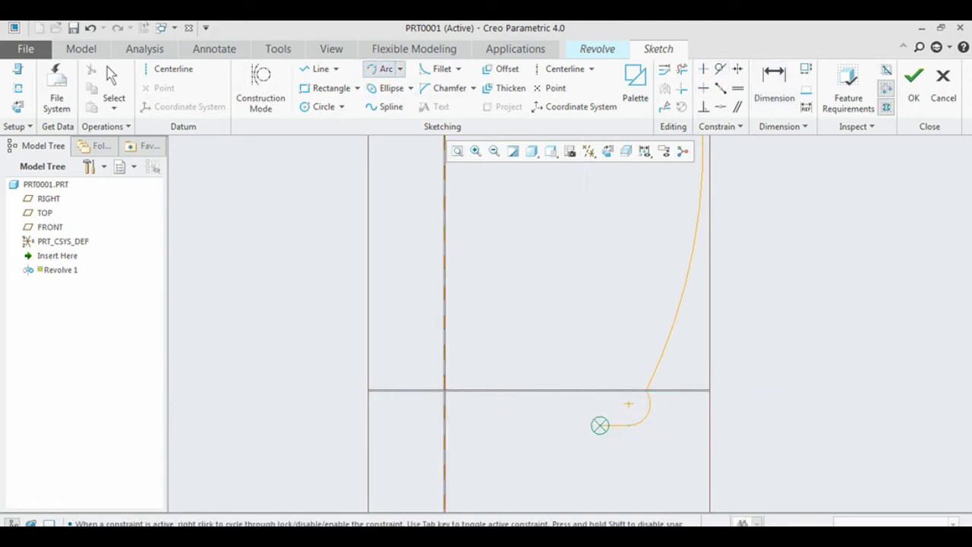
left_click(600, 426)
left_click(447, 392)
left_click(110, 80)
Step: Give the bottom arc a 175 radius, finish the sketch and complete the revolved vase
left_click(774, 87)
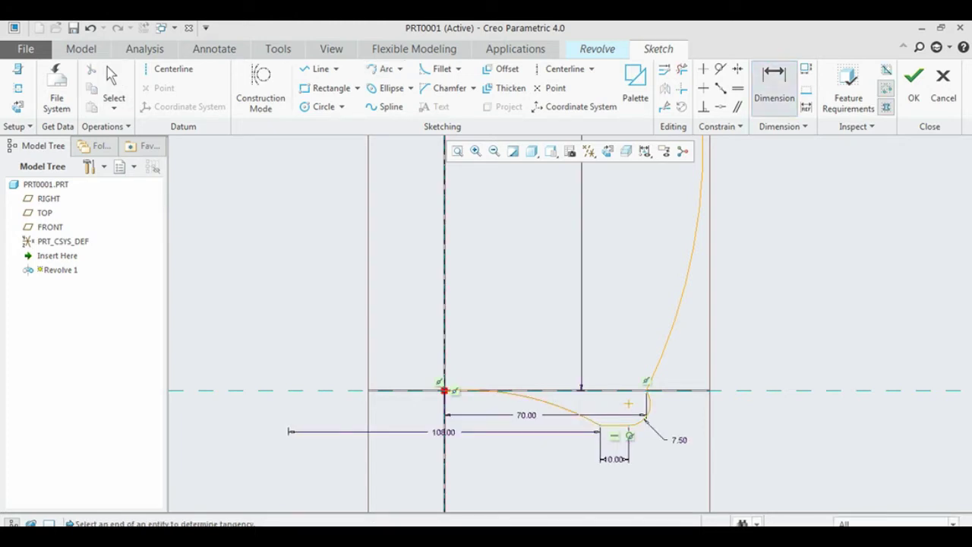
left_click(570, 408)
middle_click(611, 311)
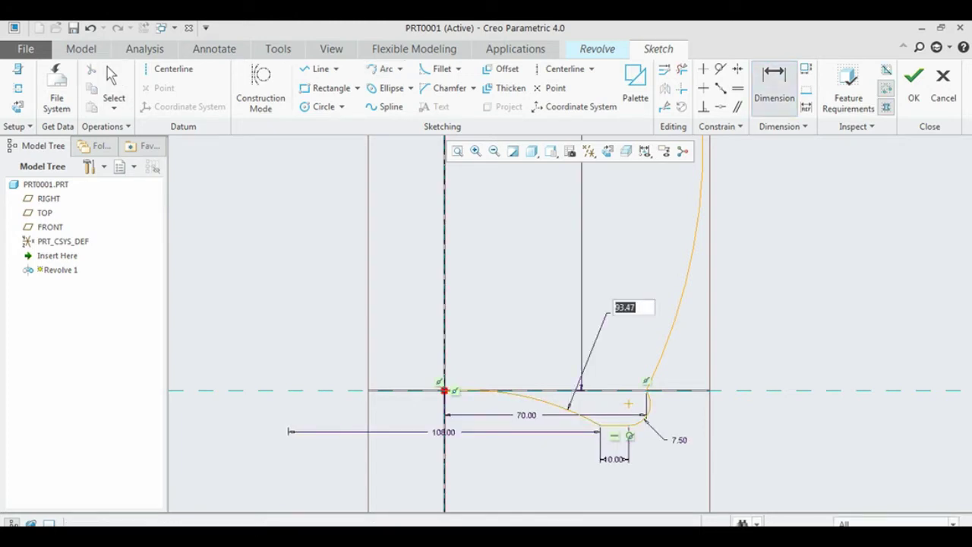
type("175")
key("Return")
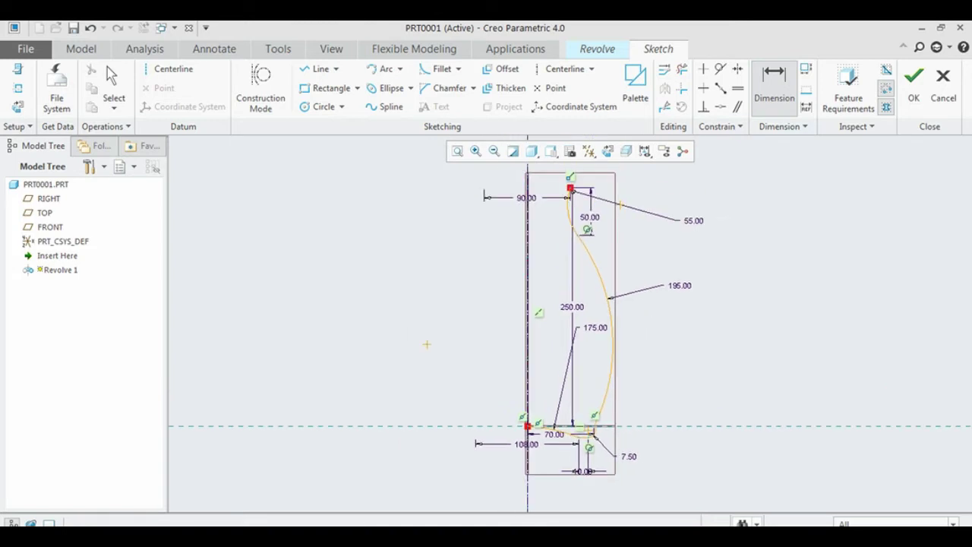
left_click(913, 83)
left_click(575, 314)
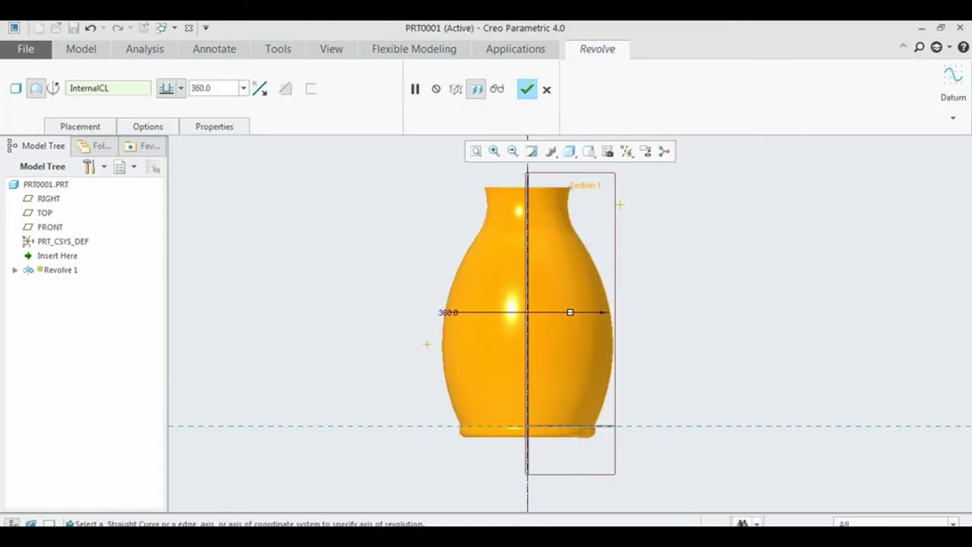
left_click(527, 88)
Step: Create datum plane DTM1 offset 270 from the TOP plane
left_click(226, 83)
left_click(45, 213)
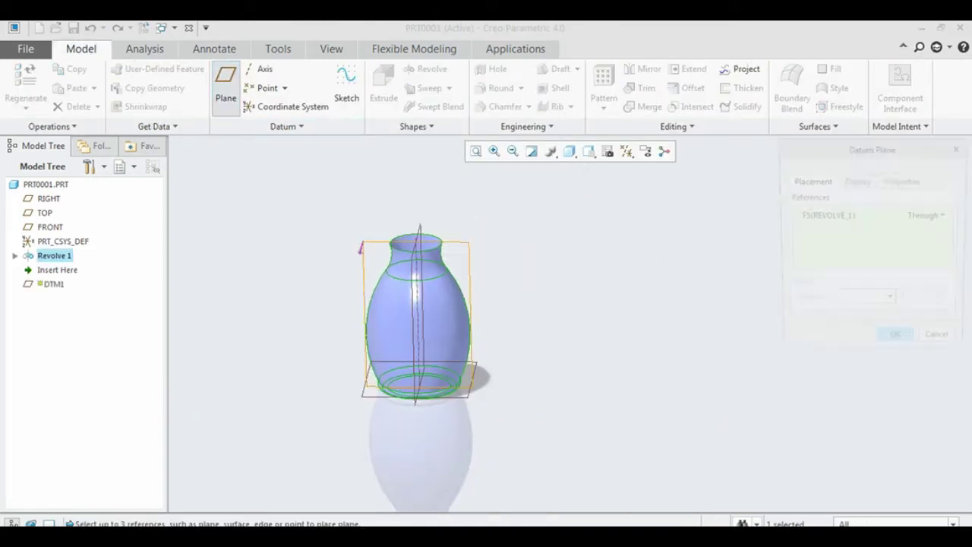
left_click_drag(417, 380, 416, 228)
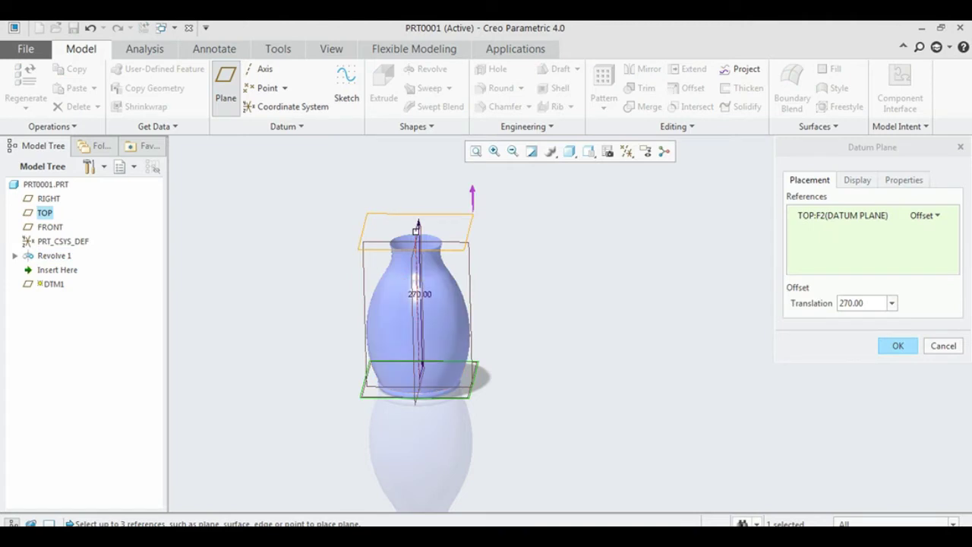
middle_click(416, 228)
left_click(414, 126)
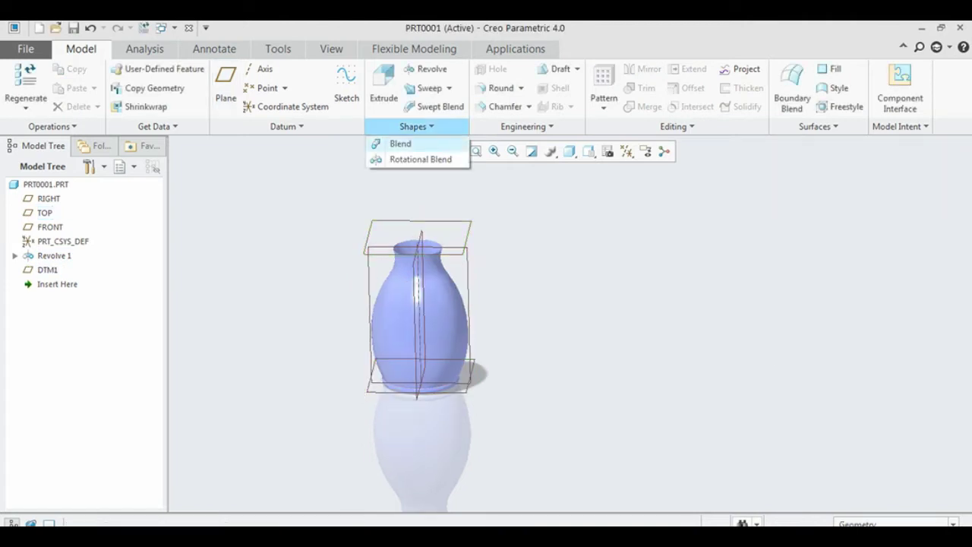
Step: Start a Blend feature and begin sketching Section 1 on the selected plane
left_click(400, 144)
left_click(75, 126)
left_click(390, 203)
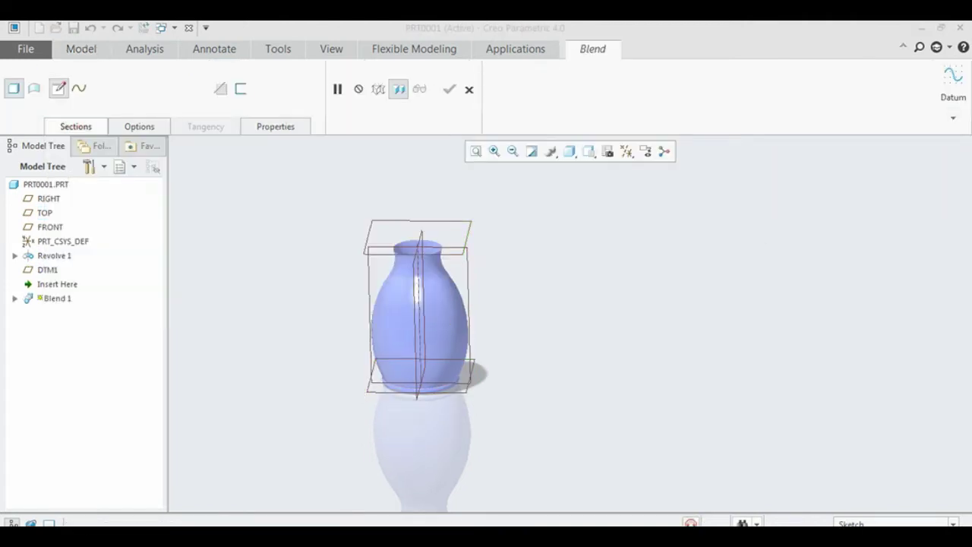
left_click(49, 198)
left_click(898, 340)
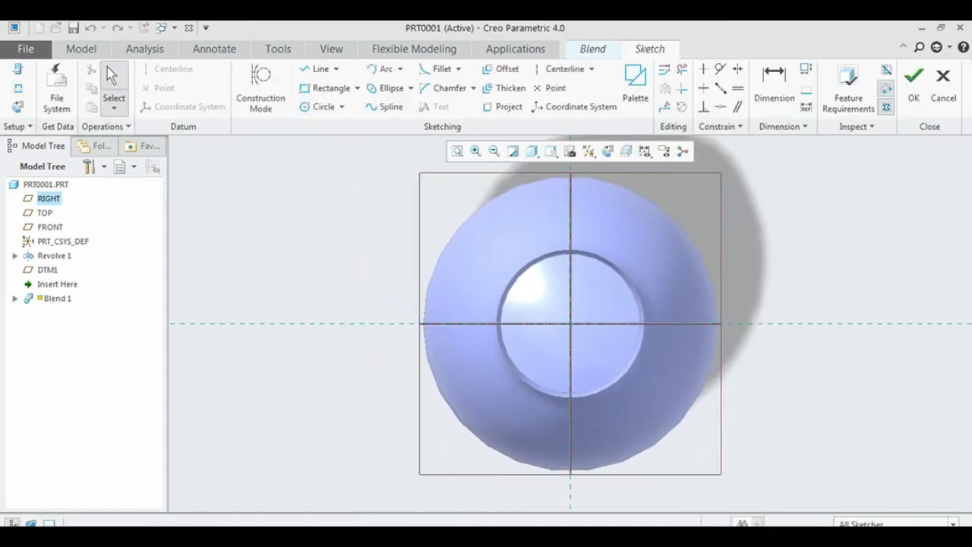
Step: Draw the circles and set the small circle to 20 diameter, 80 from the centre
left_click(476, 324)
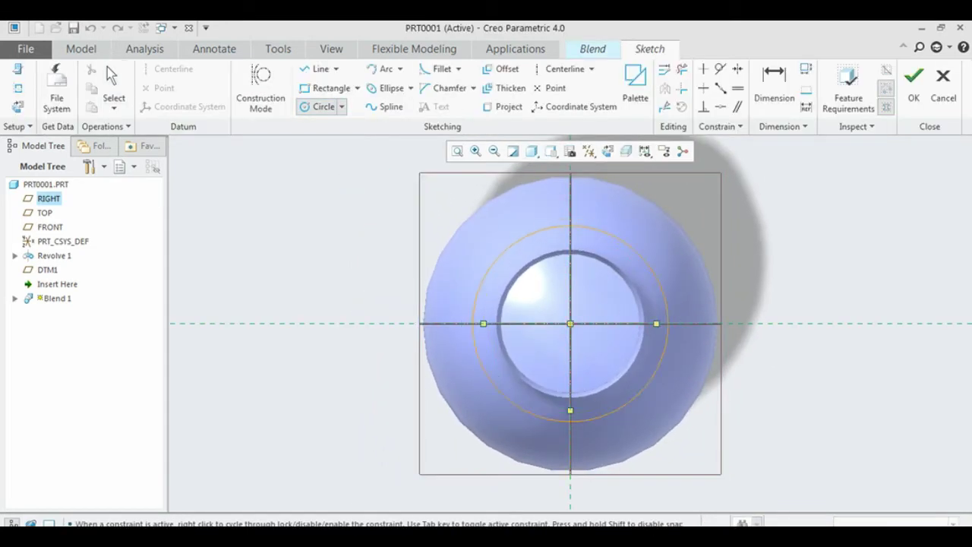
middle_click(447, 328)
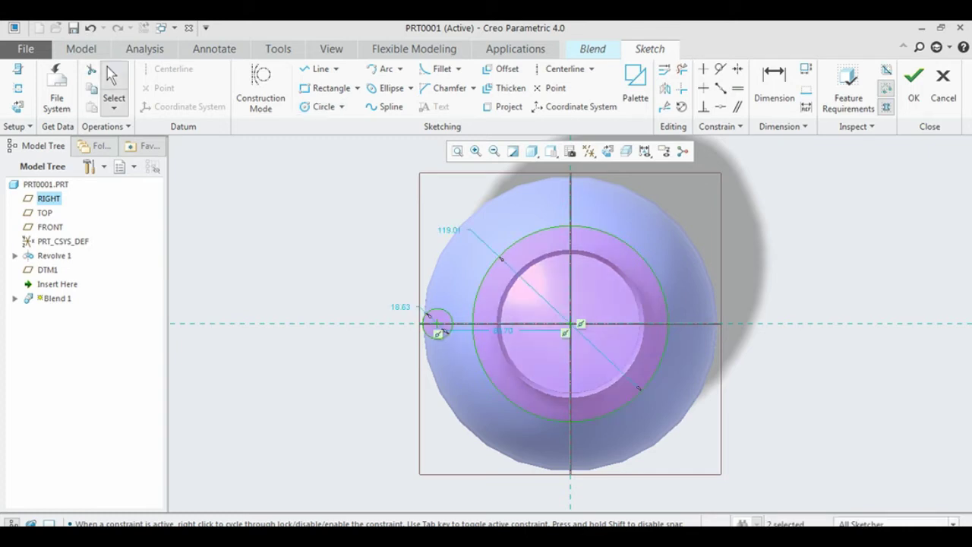
double_click(400, 307)
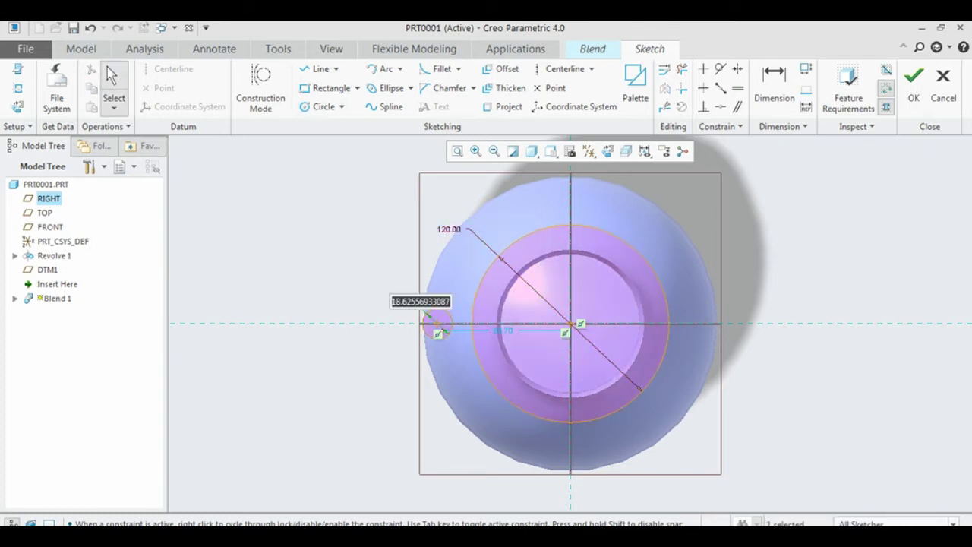
type("20")
key("Return")
double_click(503, 331)
type("80")
key("Return")
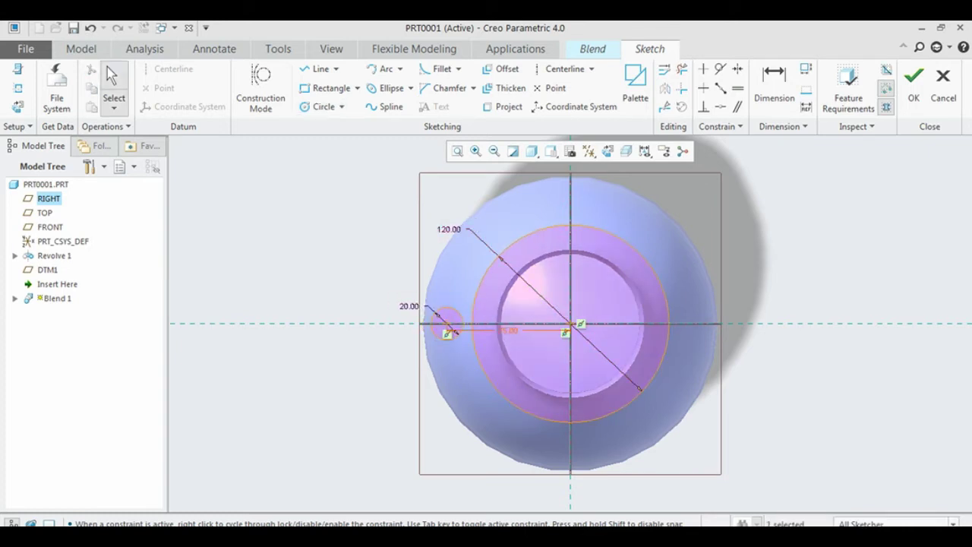
Step: Draw a line from the small circle to the large circle and set its angle to 7.5
left_click(321, 68)
scroll(493, 294, "down", 3)
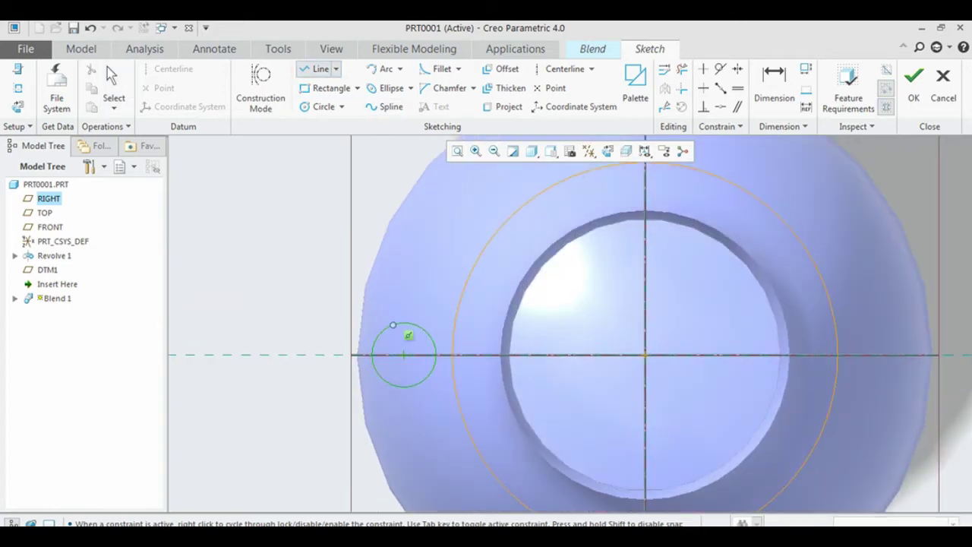
left_click(400, 322)
left_click(474, 265)
middle_click(486, 274)
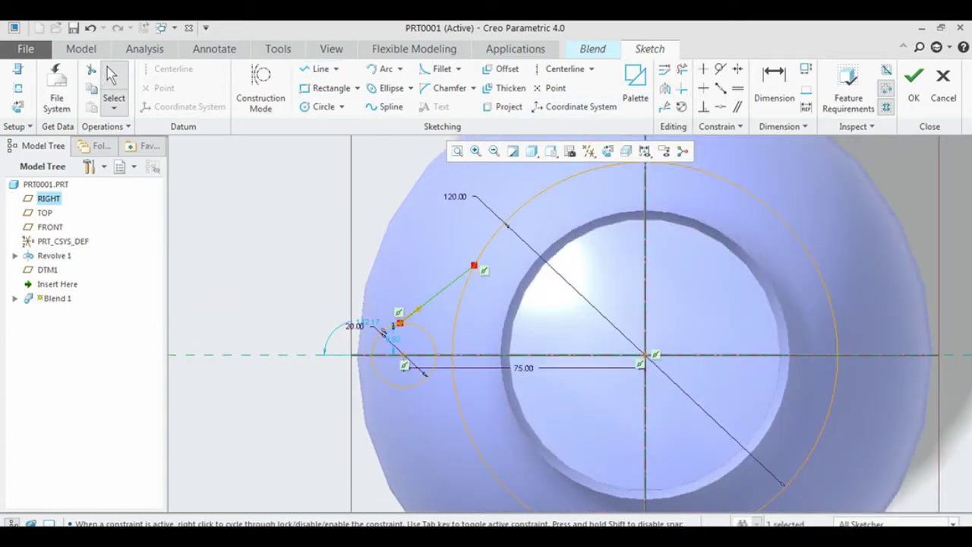
left_click(774, 84)
scroll(459, 316, "down", 3)
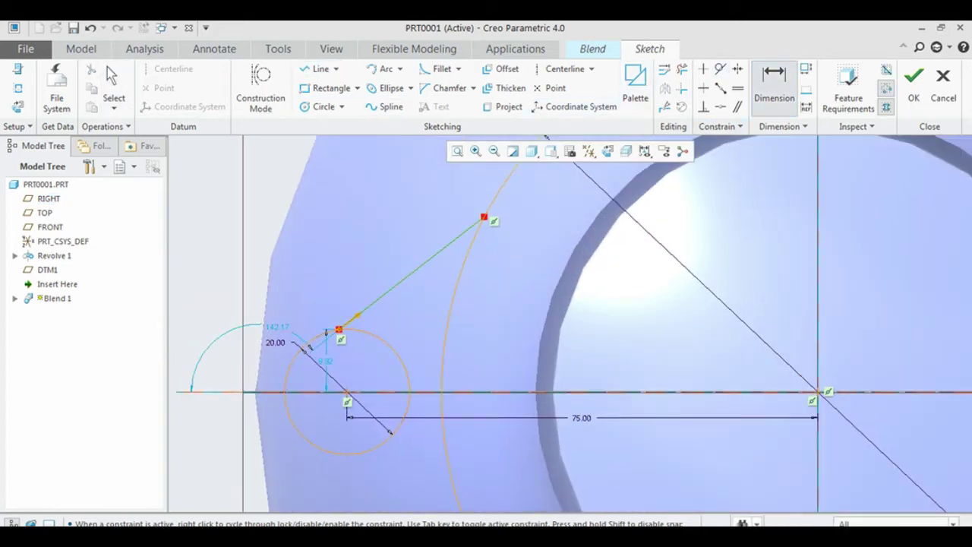
middle_click(422, 334)
type("7.5")
key("Return")
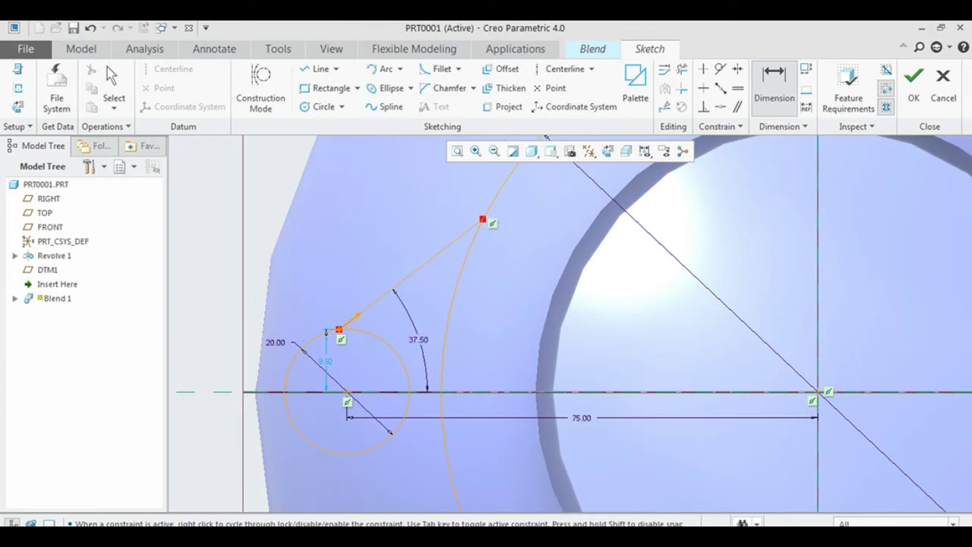
Step: Add a centerline, mirror the angled line across it, and finish the Section 1 sketch
left_click(565, 68)
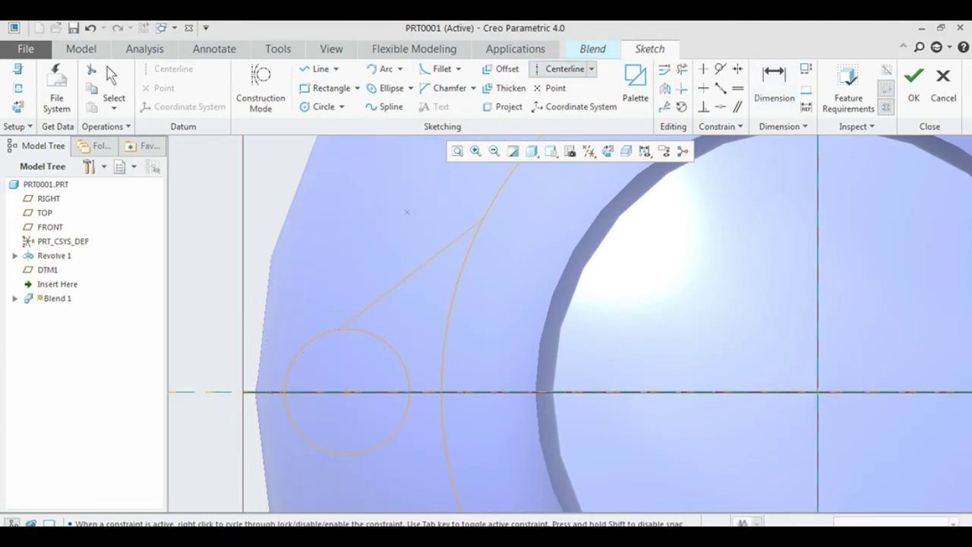
middle_click(406, 263)
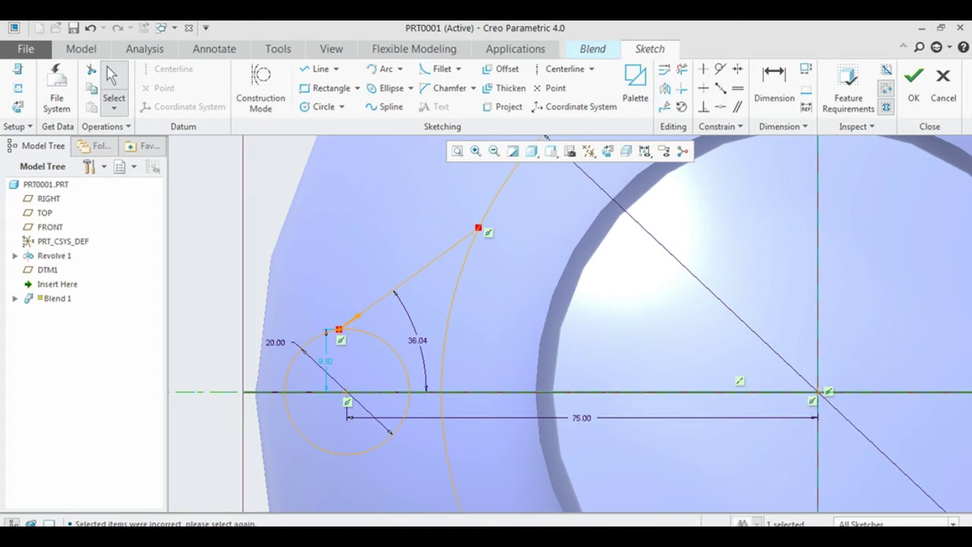
scroll(614, 306, "down", 3)
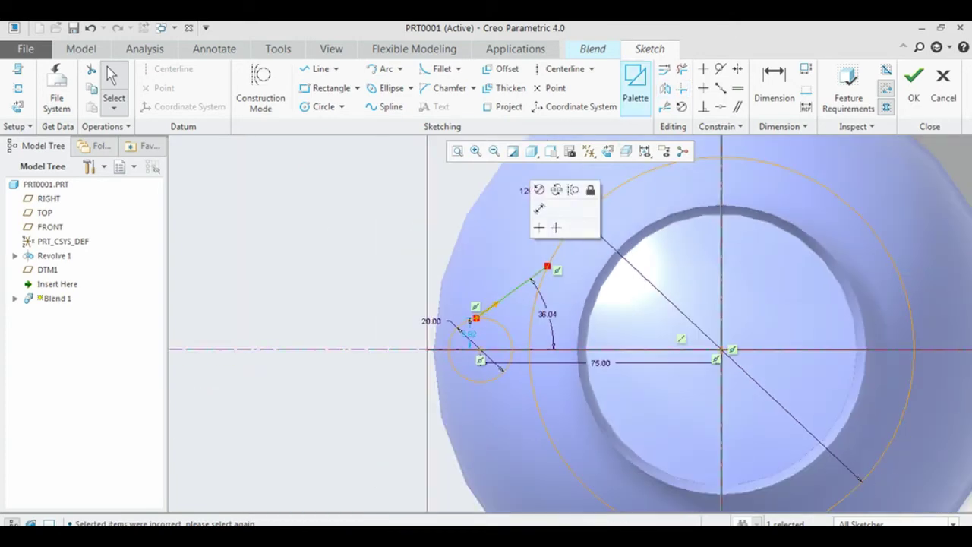
left_click(547, 349)
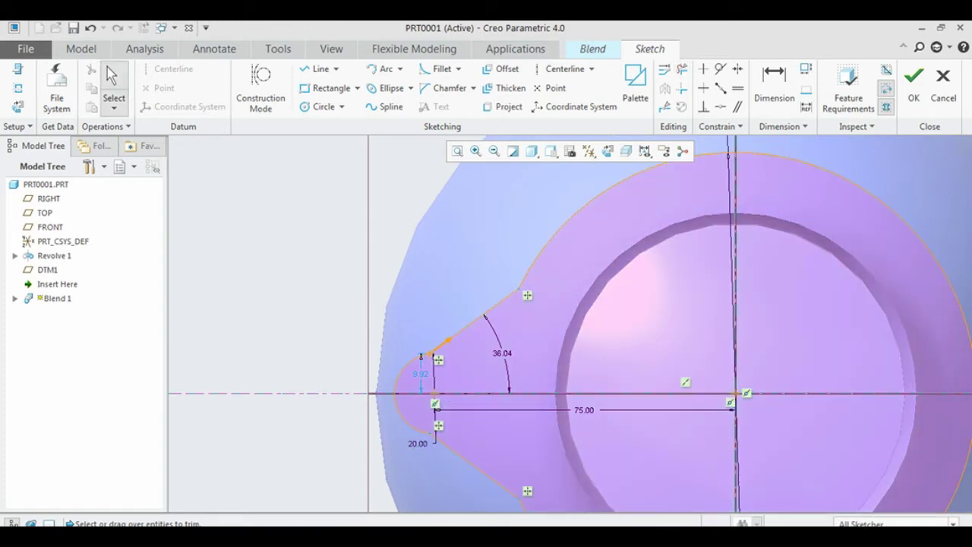
left_click(720, 70)
scroll(456, 333, "up", 2)
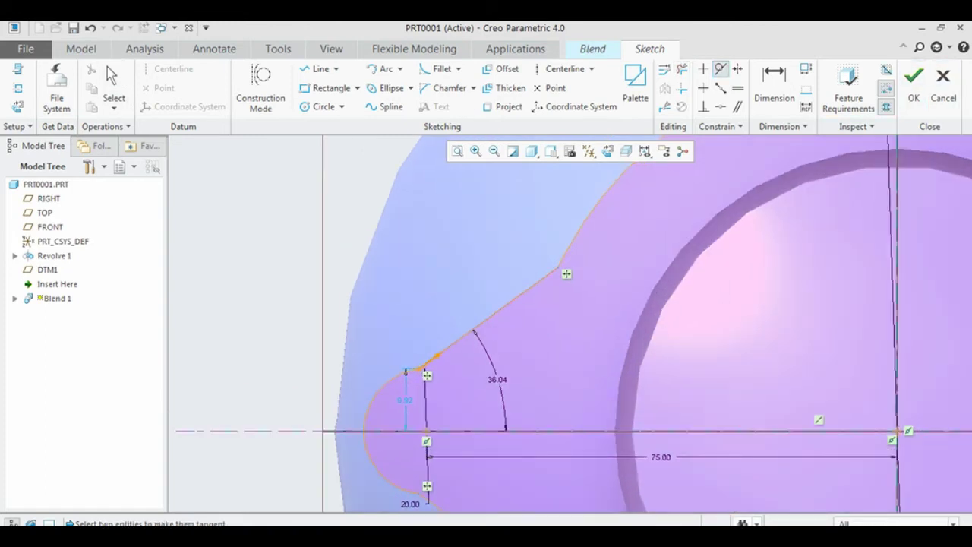
scroll(436, 381, "down", 2)
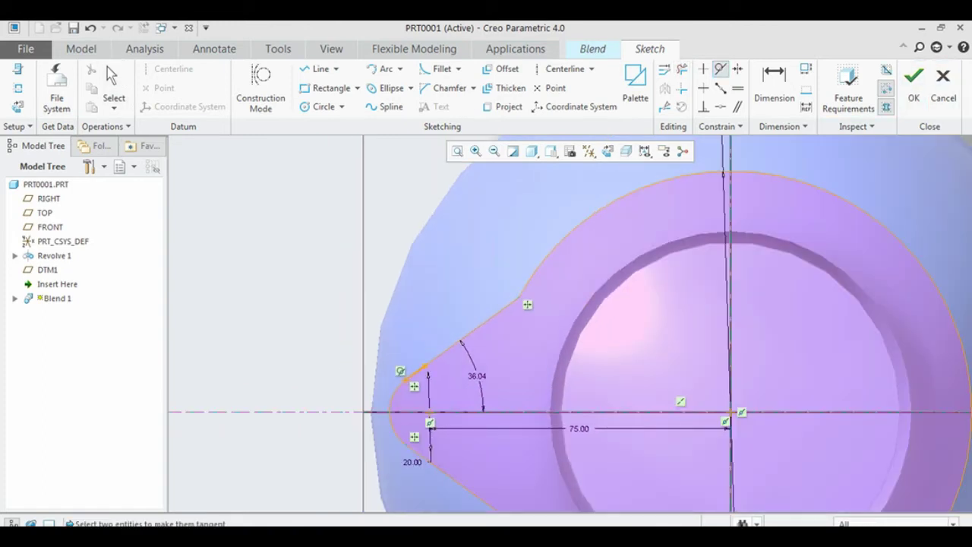
left_click(914, 76)
Step: Set the Section 2 offset to 20 and start sketching it
left_click(76, 126)
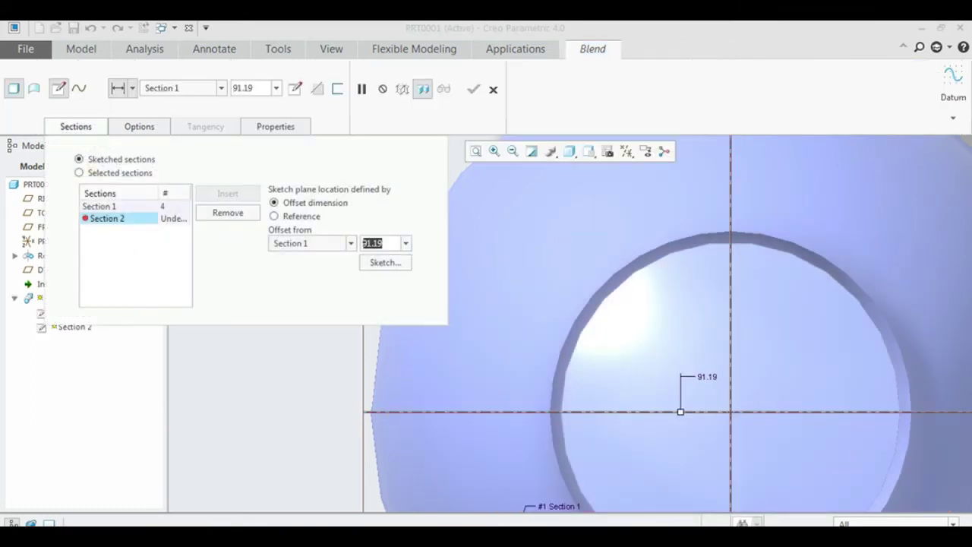
type("20")
key("Return")
key("ctrl+d")
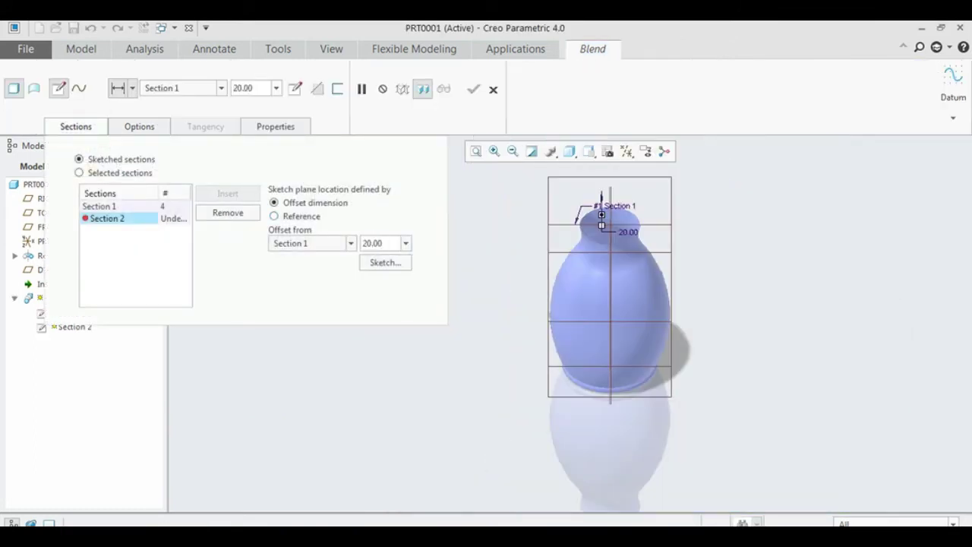
left_click(385, 262)
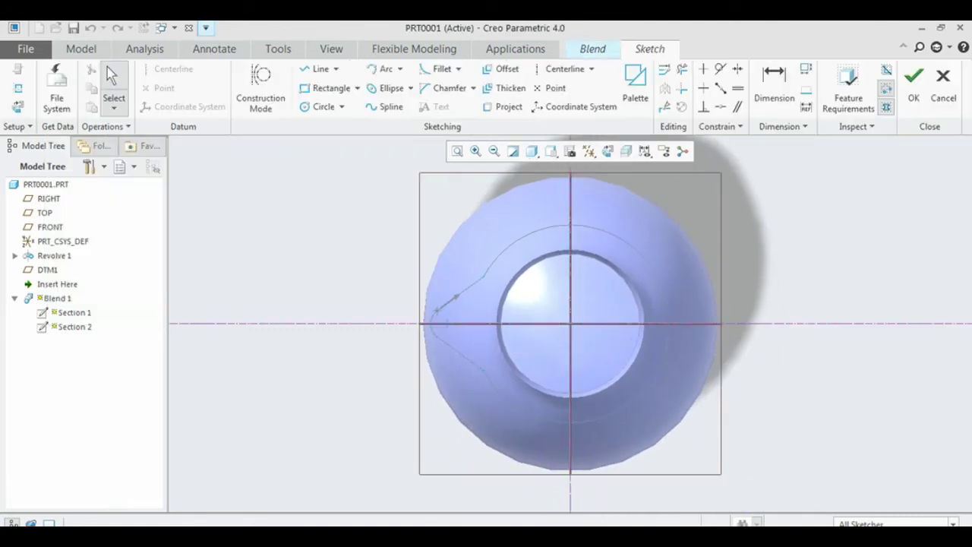
Step: Draw a 90 diameter circle centred on the origin
left_click(323, 107)
left_click(570, 324)
left_click(589, 341)
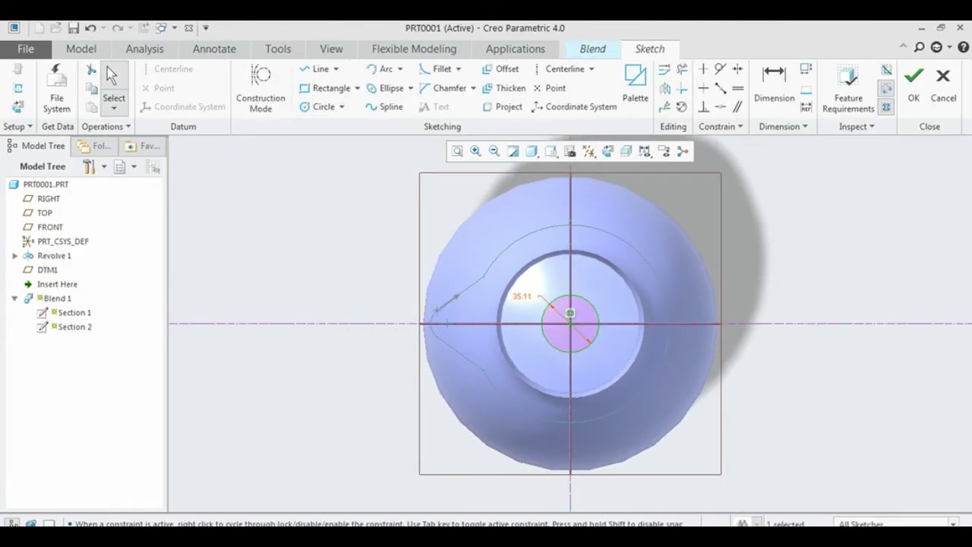
double_click(523, 296)
type("90")
key("Return")
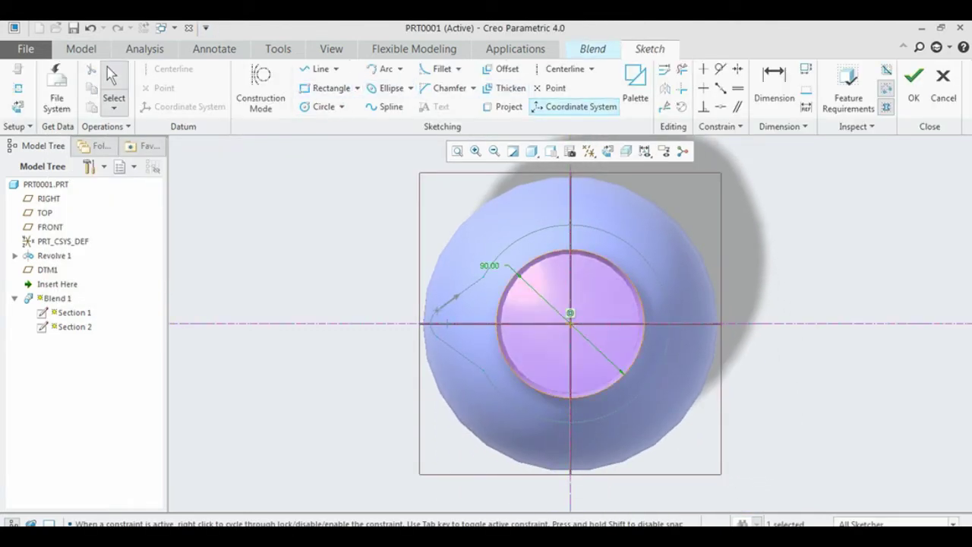
scroll(495, 323, "up", 3)
scroll(495, 324, "up", 2)
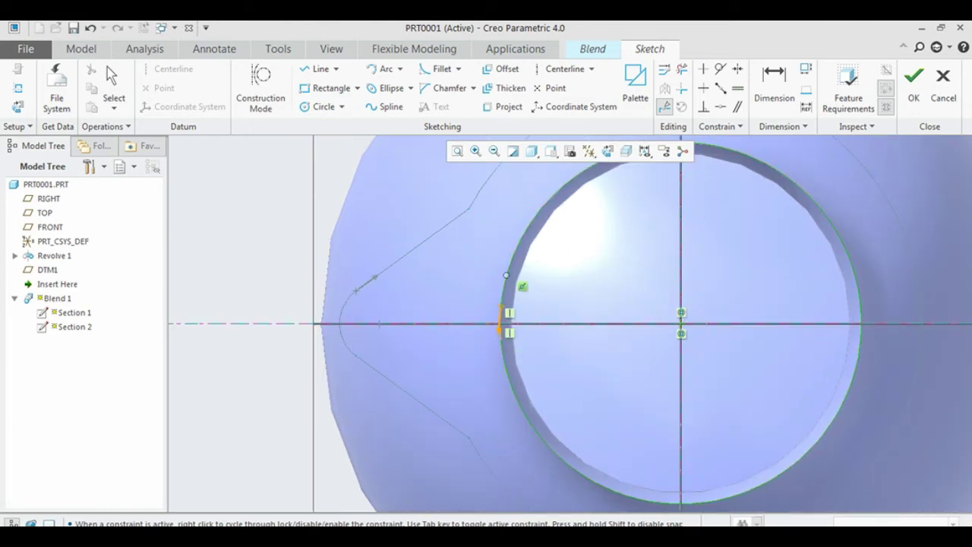
middle_click(515, 395)
scroll(483, 317, "up", 4)
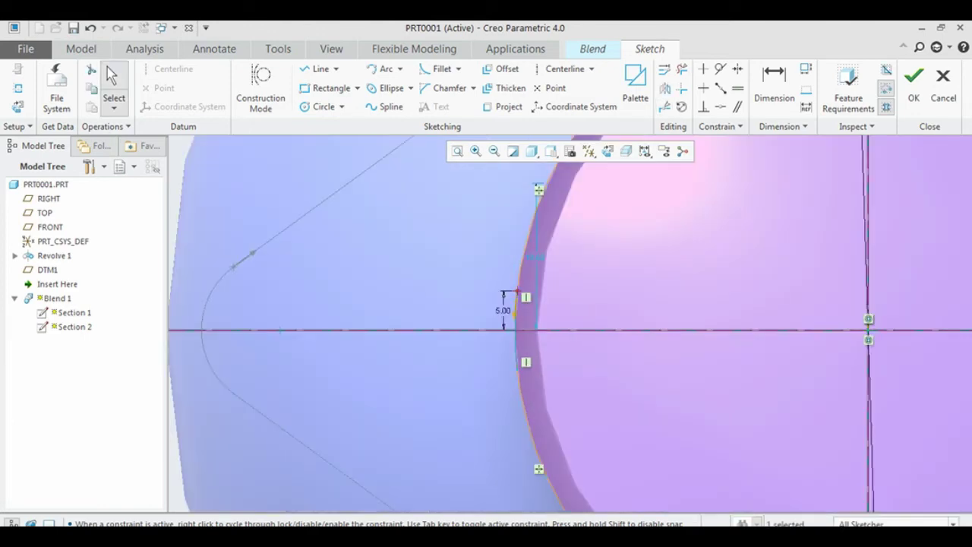
Step: Make the circle's left point the start point, then finish the sketch and the blend
right_click(518, 303)
left_click(570, 164)
left_click(913, 76)
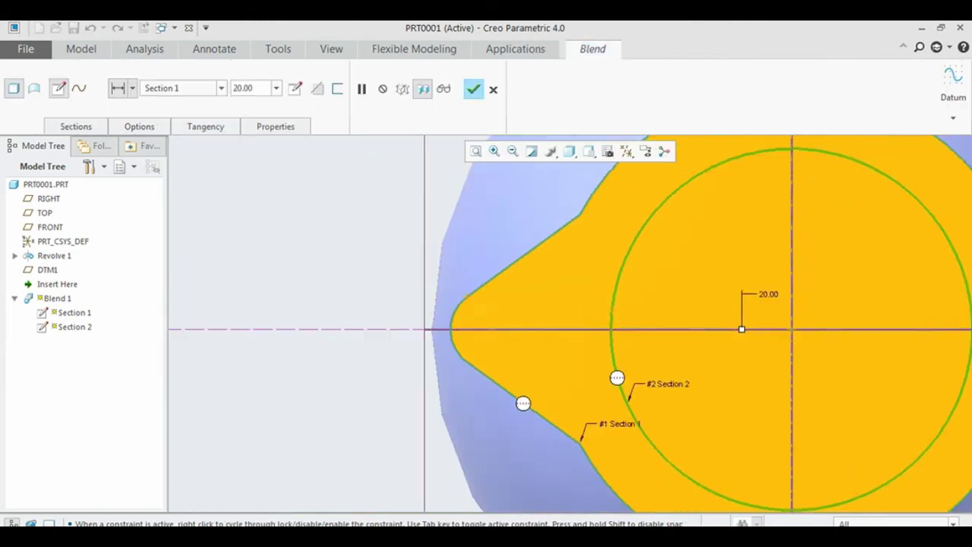
left_click(473, 89)
Step: Start a sketch on the RIGHT plane with the vase neck edge as a reference
key("ctrl+d")
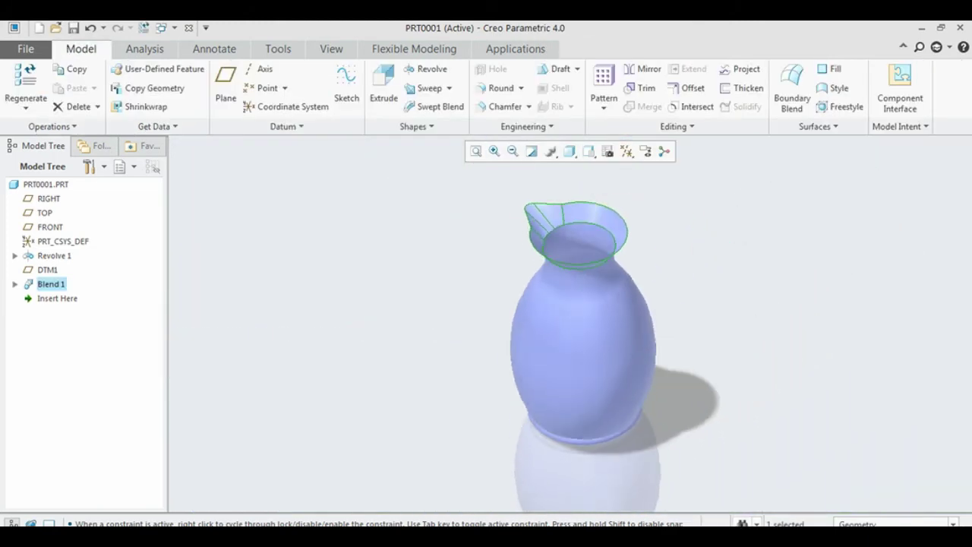
left_click(346, 85)
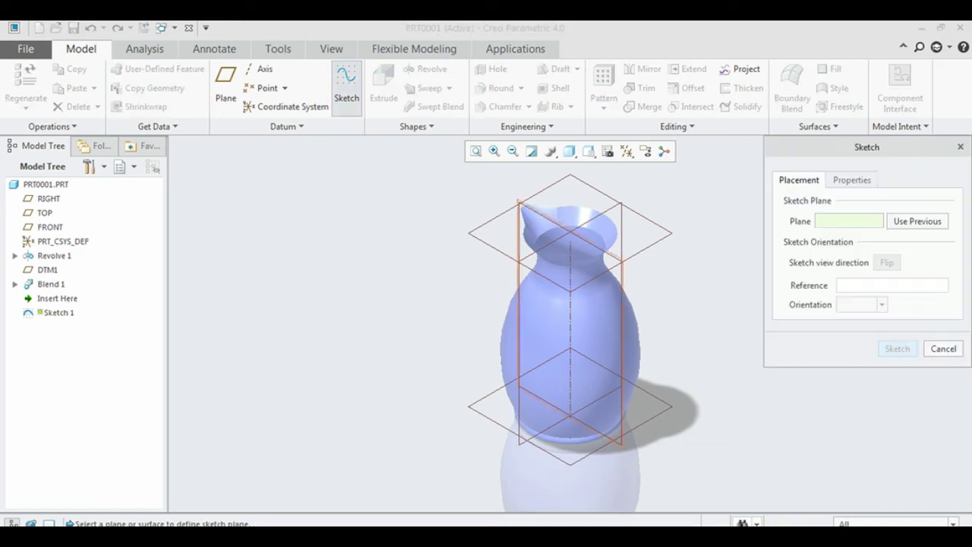
left_click(49, 198)
left_click(896, 349)
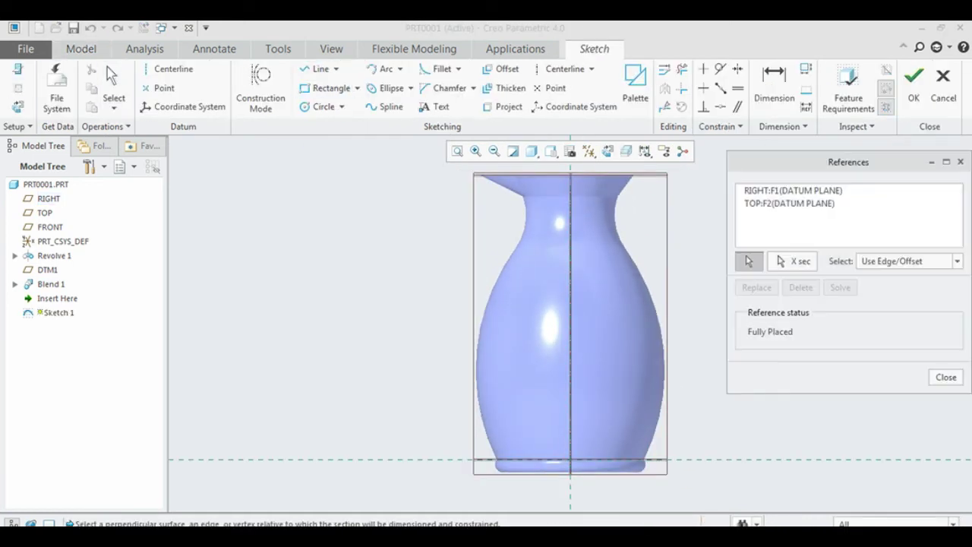
left_click(600, 199)
middle_click(600, 199)
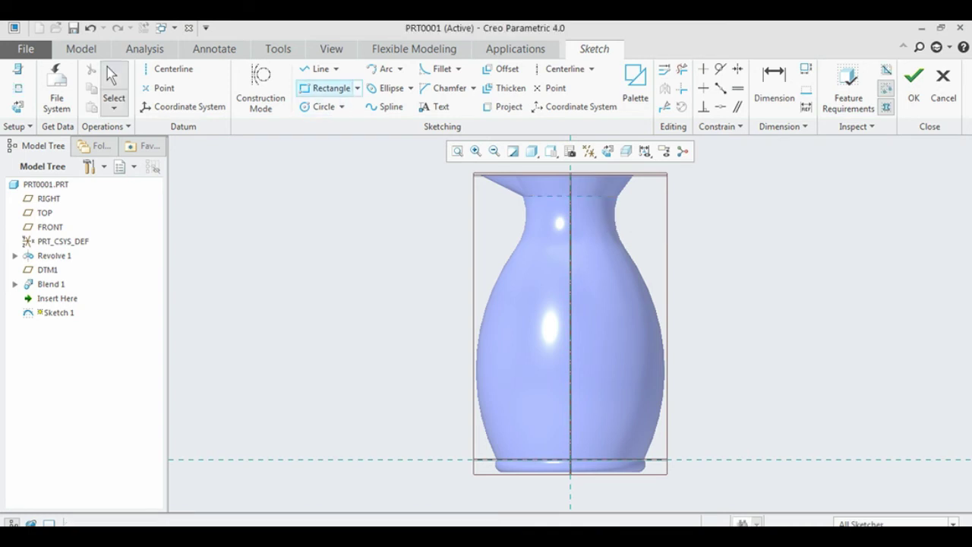
Step: Draw the handle path as a chain of straight lines beside the vase body
left_click(314, 68)
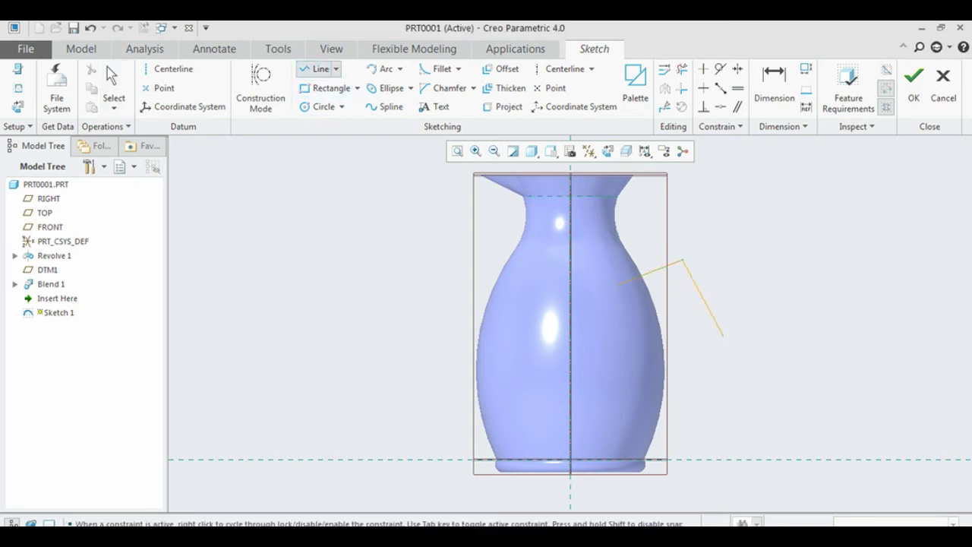
left_click(713, 344)
left_click(651, 369)
middle_click(651, 369)
Step: Round the handle path corners with fillets of radius 25
left_click(438, 68)
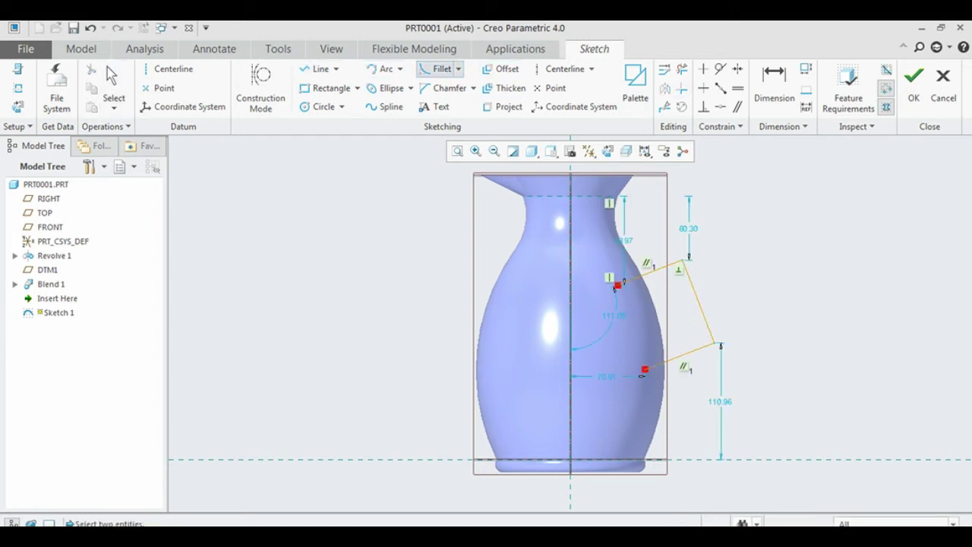
left_click(664, 268)
left_click(701, 304)
middle_click(713, 335)
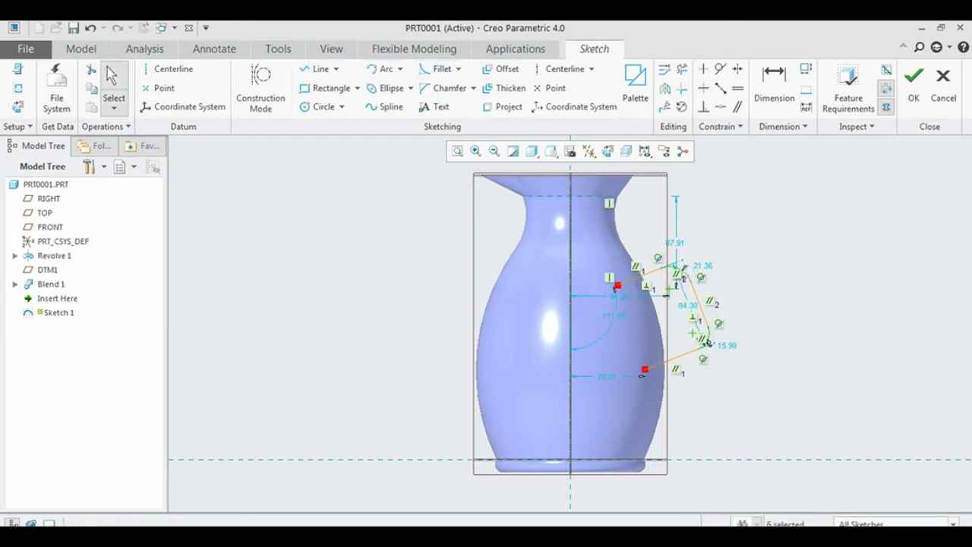
double_click(733, 339)
type("25")
key("Return")
scroll(680, 287, "up", 3)
double_click(702, 252)
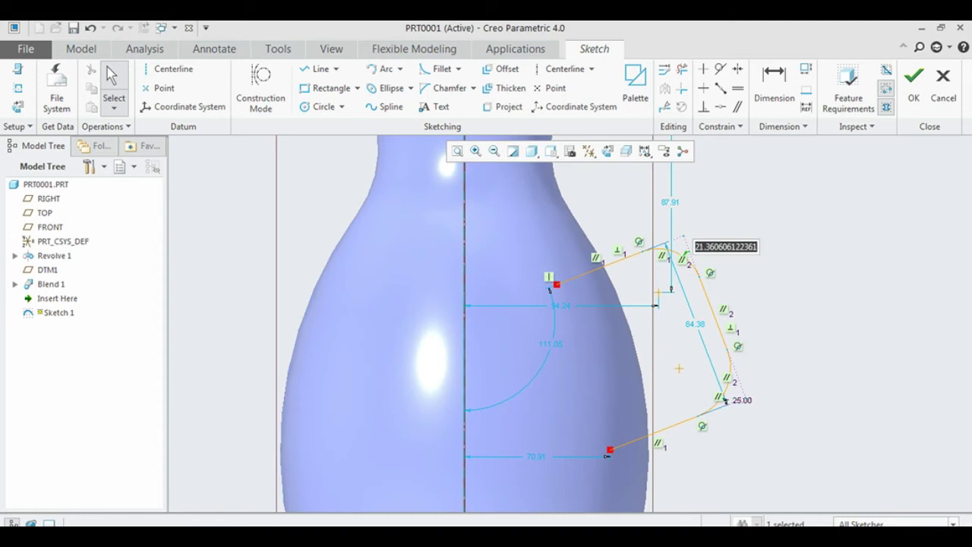
type("25")
key("Return")
scroll(679, 364, "up", 2)
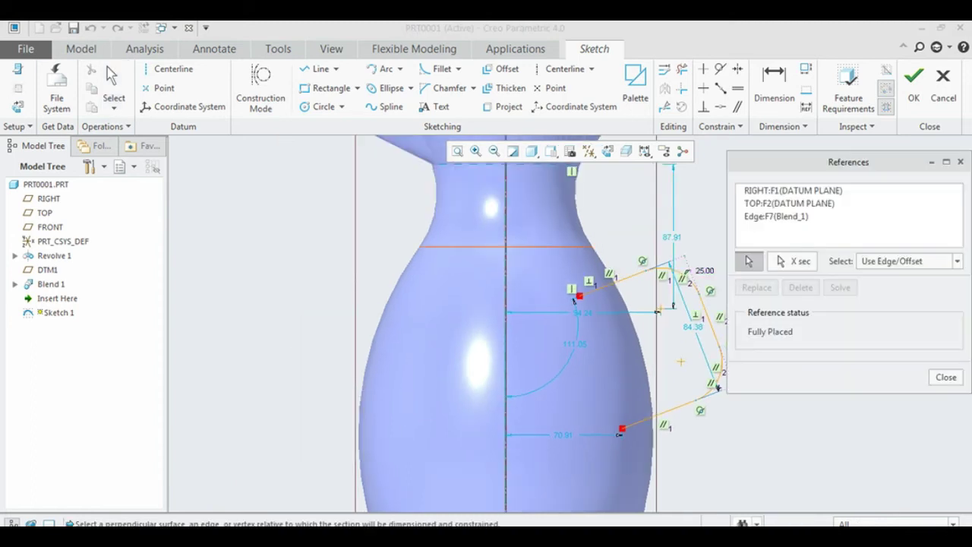
Step: Add a sketch reference and dimension the path start height 20 and line spacing 77.5
left_click(945, 376)
left_click(774, 84)
middle_click(558, 271)
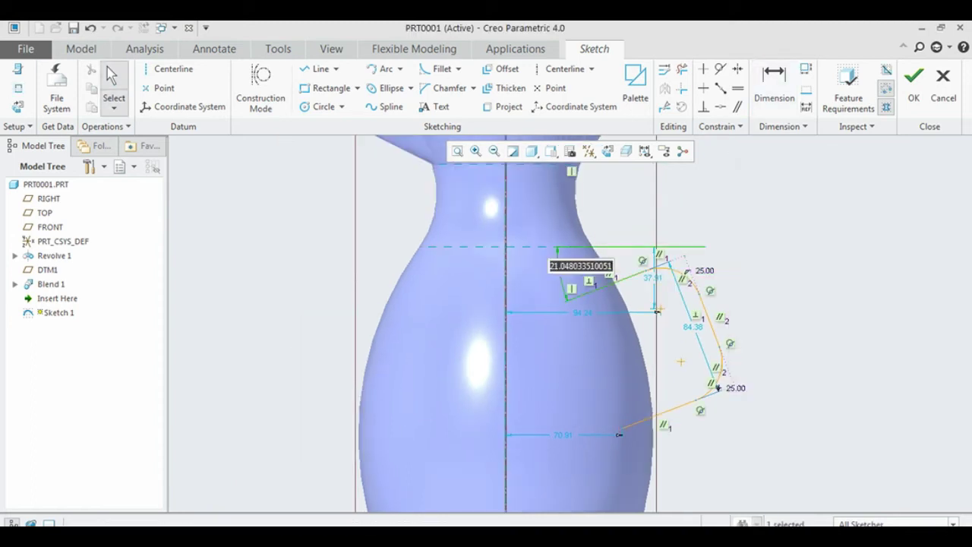
type("20")
key("Return")
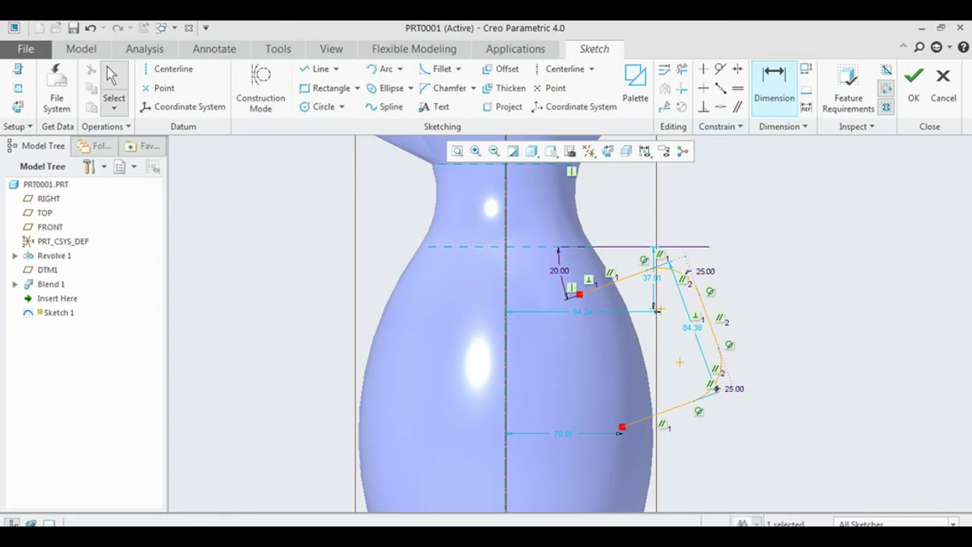
left_click(775, 83)
middle_click(782, 303)
type("77.5")
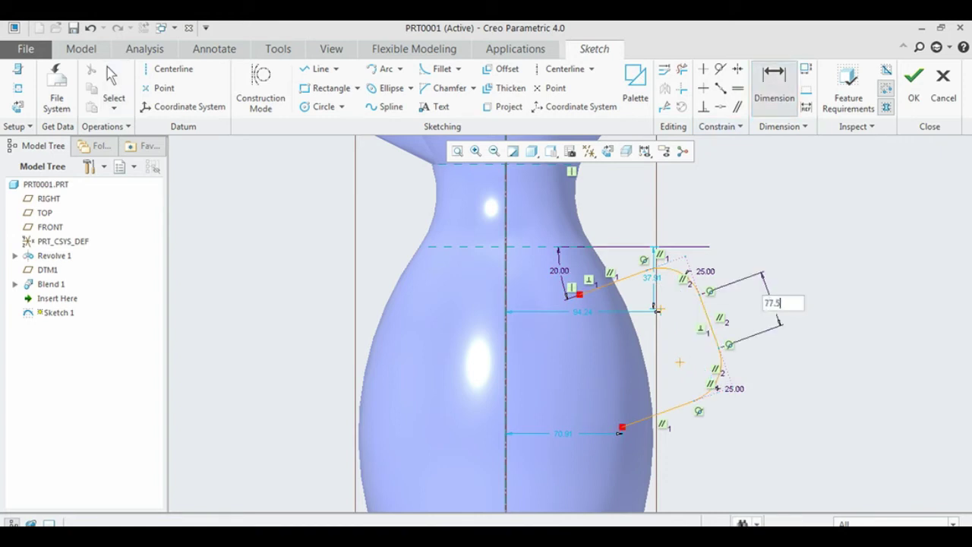
key("Return")
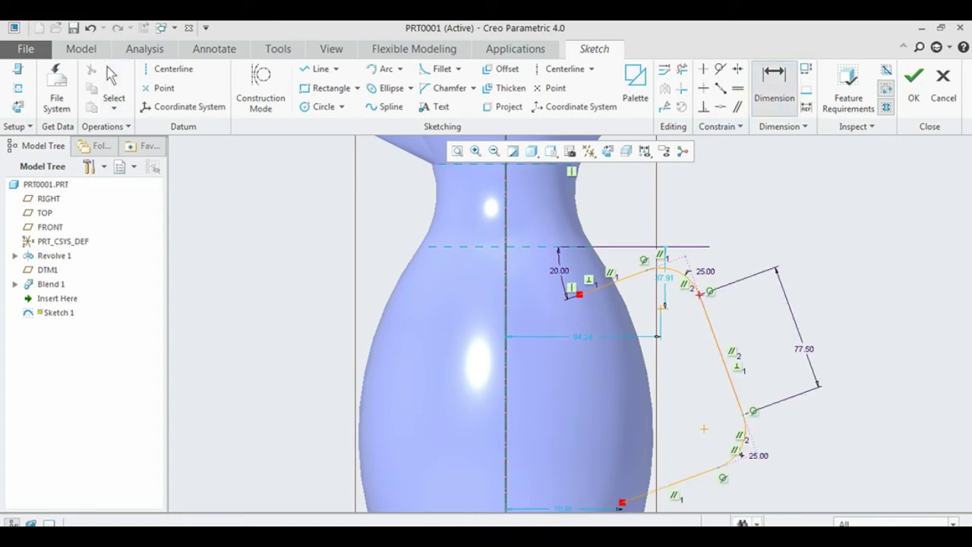
Step: Dimension the handle top at 71 and path width at 119, then accept the sketch
scroll(704, 429, "down", 2)
middle_click(726, 244)
type("71")
key("Return")
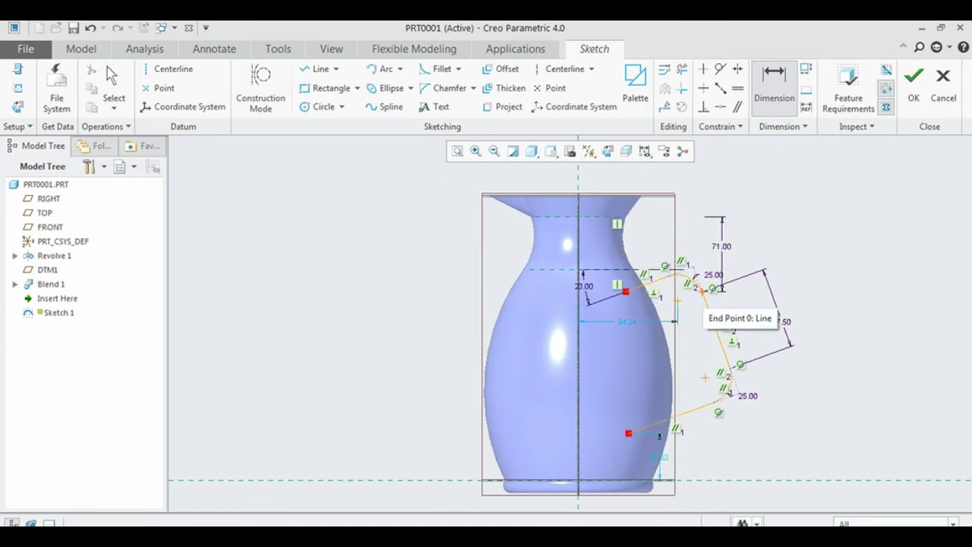
middle_click(659, 357)
type("119")
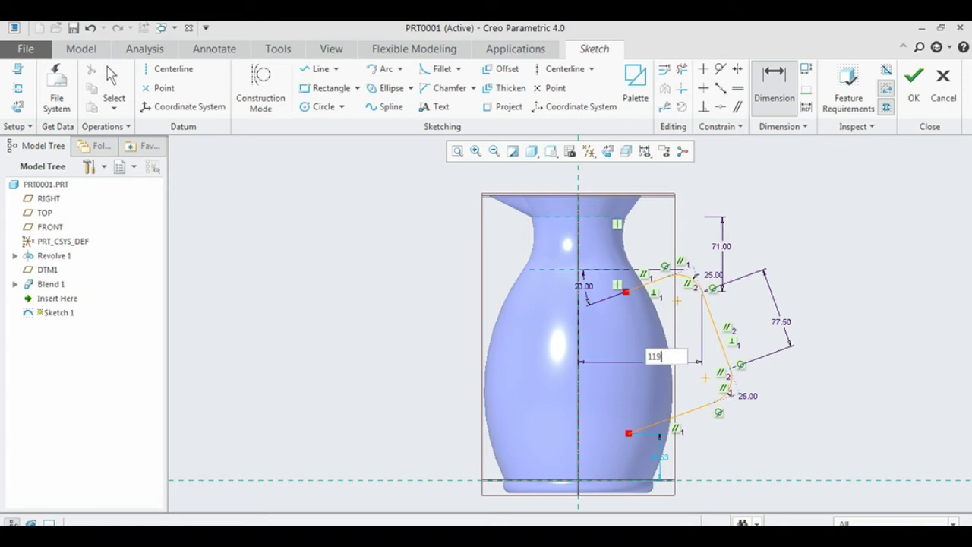
key("Return")
scroll(647, 446, "up", 1)
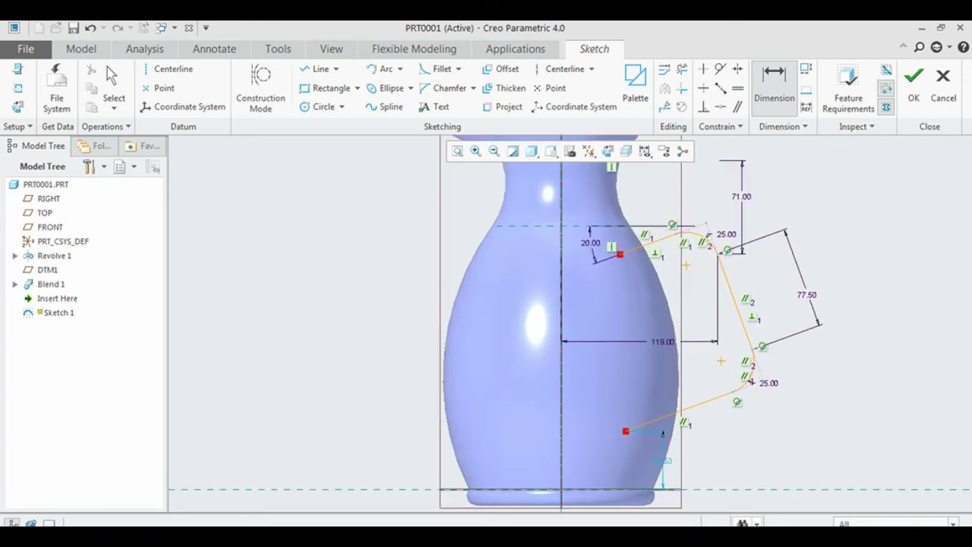
left_click(913, 79)
Step: Start a sweep along the handle path and sketch an ellipse cross-section at the origin
left_click(410, 87)
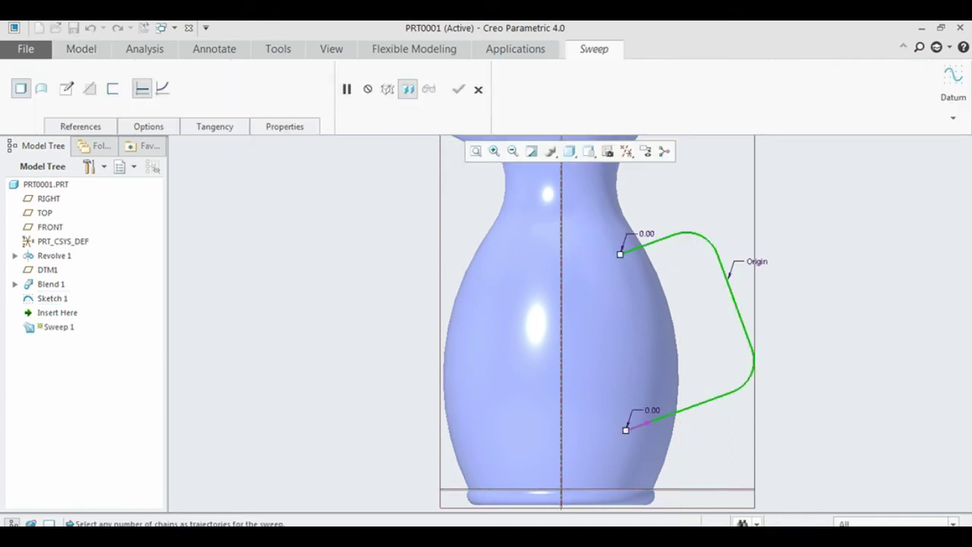
middle_click_drag(532, 304, 578, 350)
left_click(408, 89)
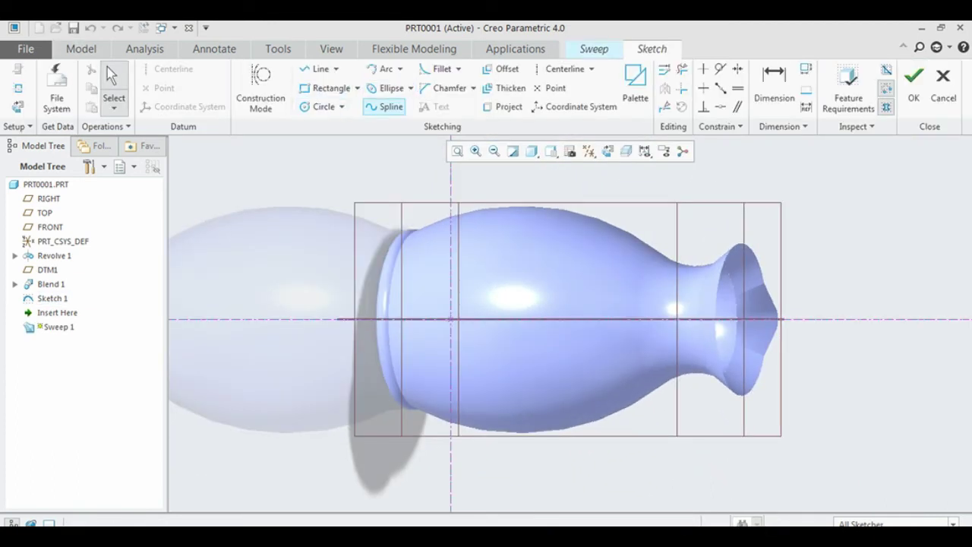
left_click(418, 319)
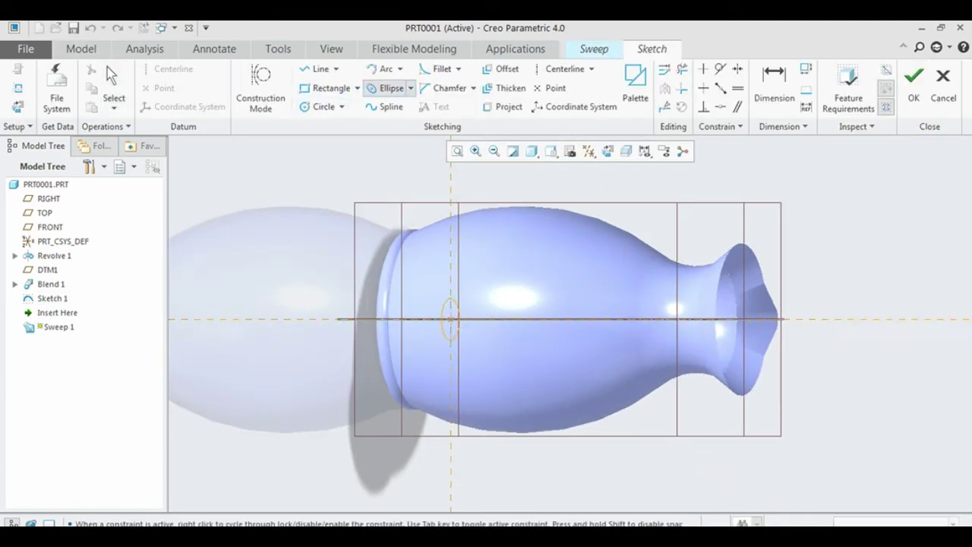
left_click(456, 319)
middle_click(455, 319)
Step: Set both ellipse radii of the cross-section to 10
left_click_drag(413, 263, 470, 353)
left_click(664, 69)
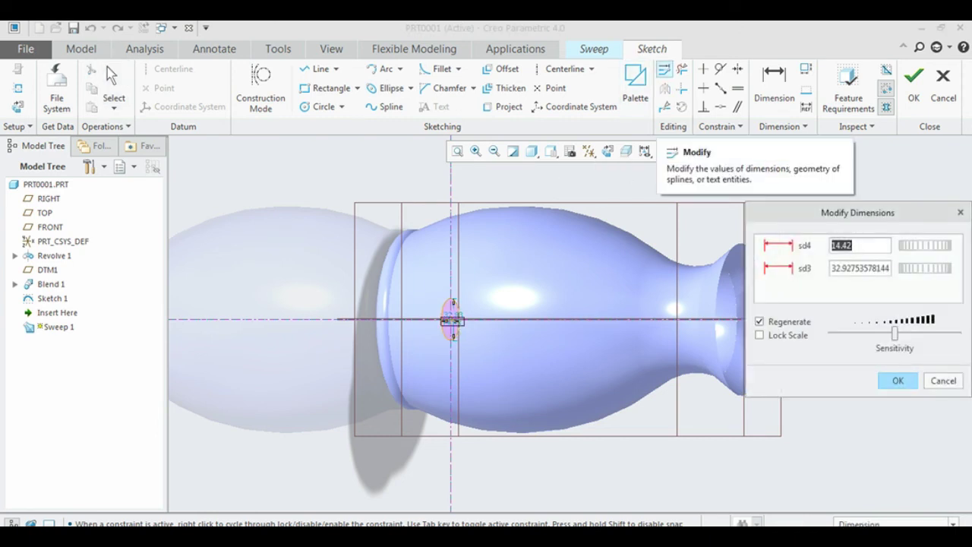
type("25")
key("Tab")
type("10")
key("Tab")
type("10")
key("Tab")
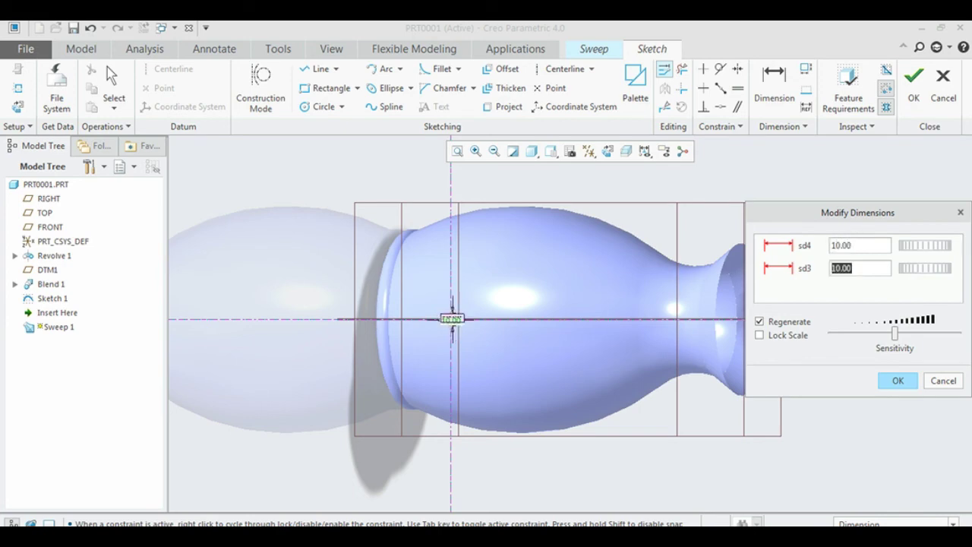
key("Tab")
left_click(897, 381)
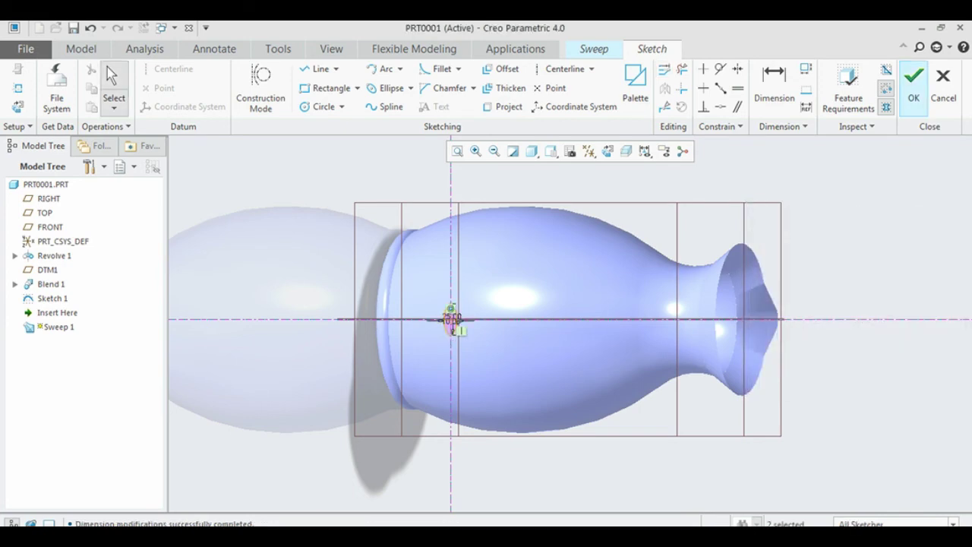
Step: Accept the cross-section and complete Sweep 1 as the handle
left_click(913, 83)
key("ctrl+d")
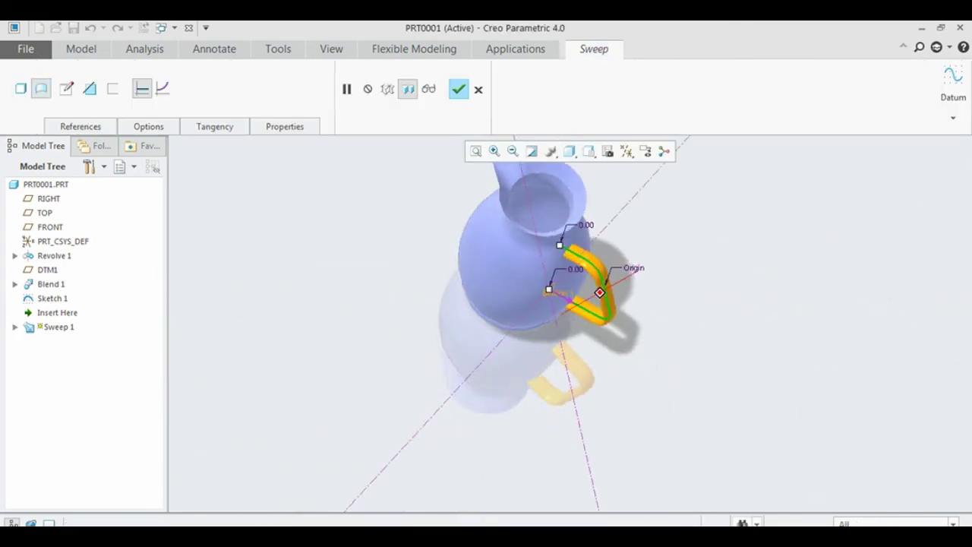
scroll(600, 296, "up", 5)
middle_click(600, 296)
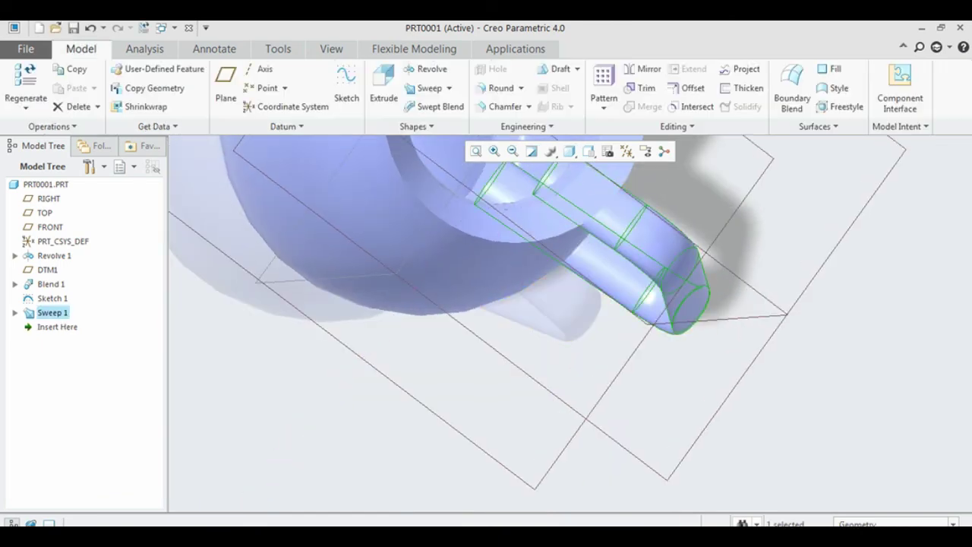
Step: Trim the Sweep 1 handle surface against the pitcher body quilt
left_click(53, 312)
left_click(646, 87)
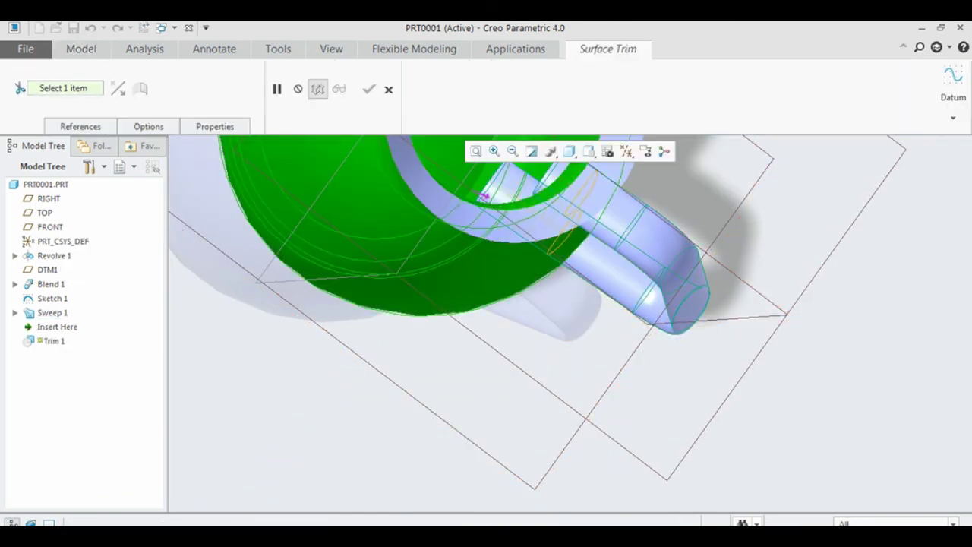
left_click(441, 213)
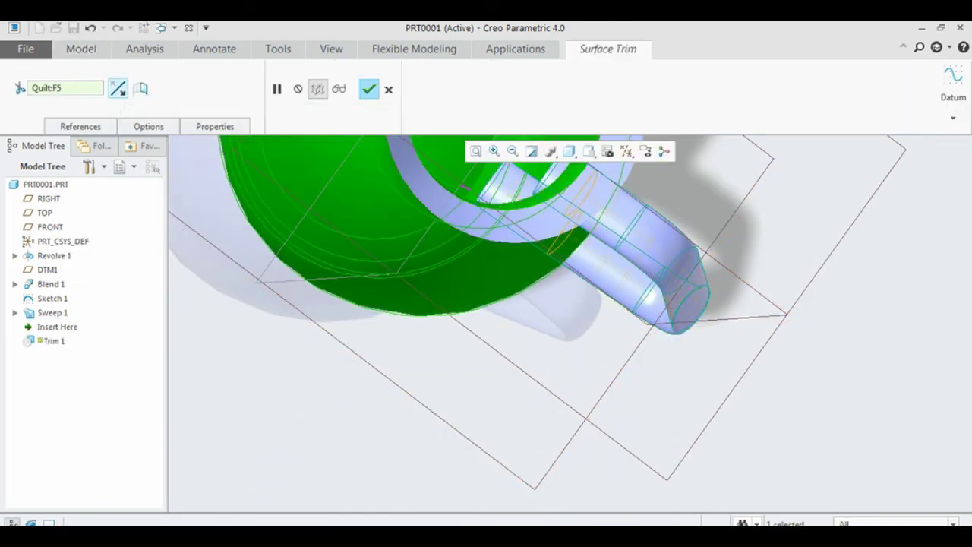
left_click(369, 89)
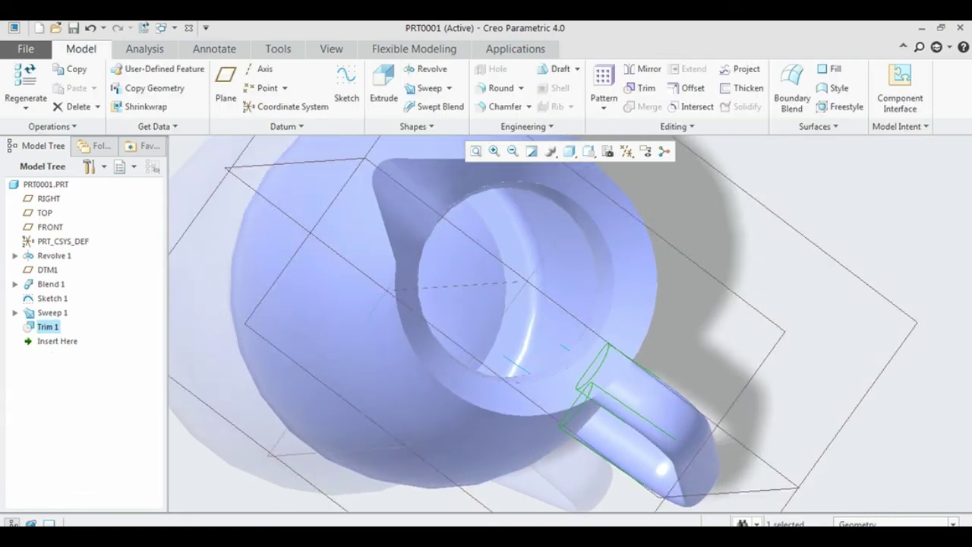
middle_click_drag(532, 342, 568, 407)
Step: Switch off datum plane display in the default view and orbit the finished pitcher
key("ctrl+d")
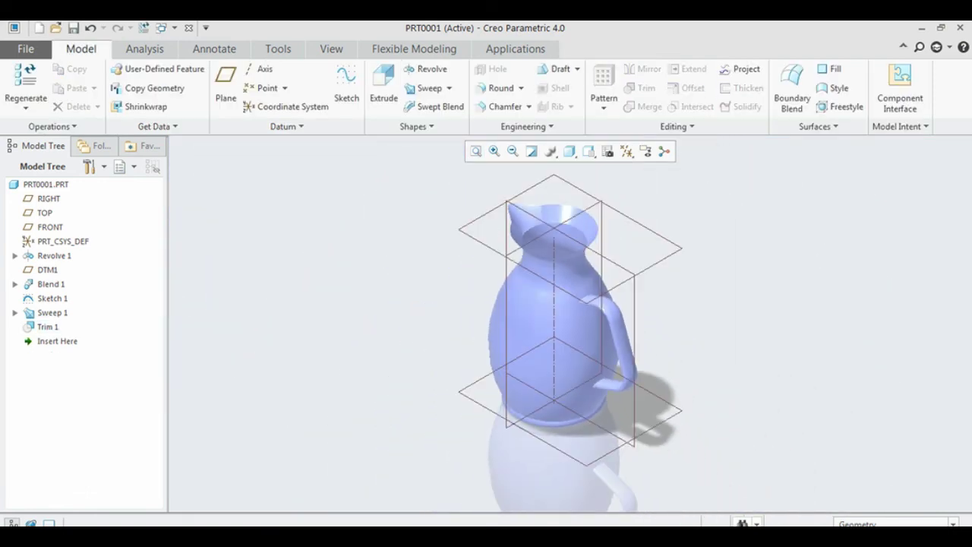
left_click(627, 152)
left_click(631, 230)
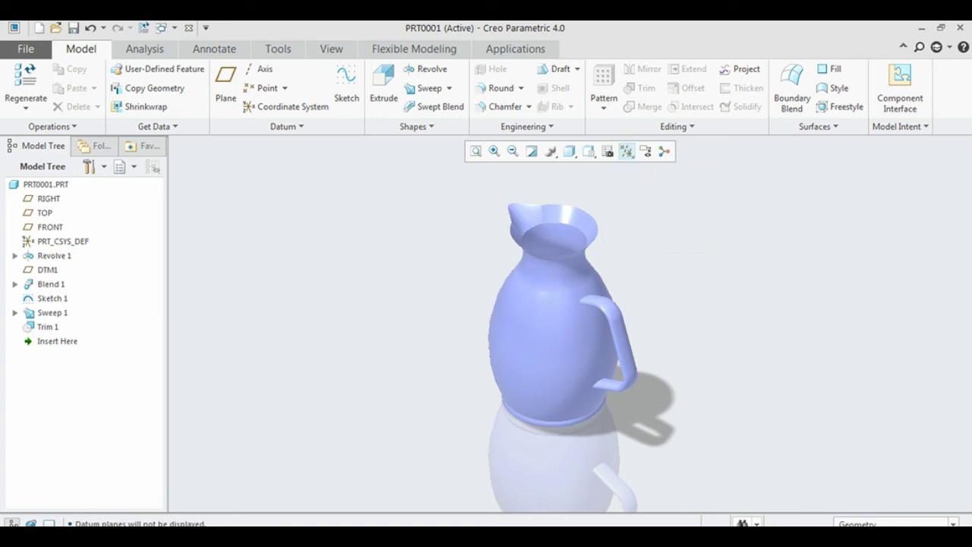
mouse_move(631, 230)
middle_mouse_down()
mouse_move(678, 378)
mouse_move(679, 434)
middle_mouse_up()
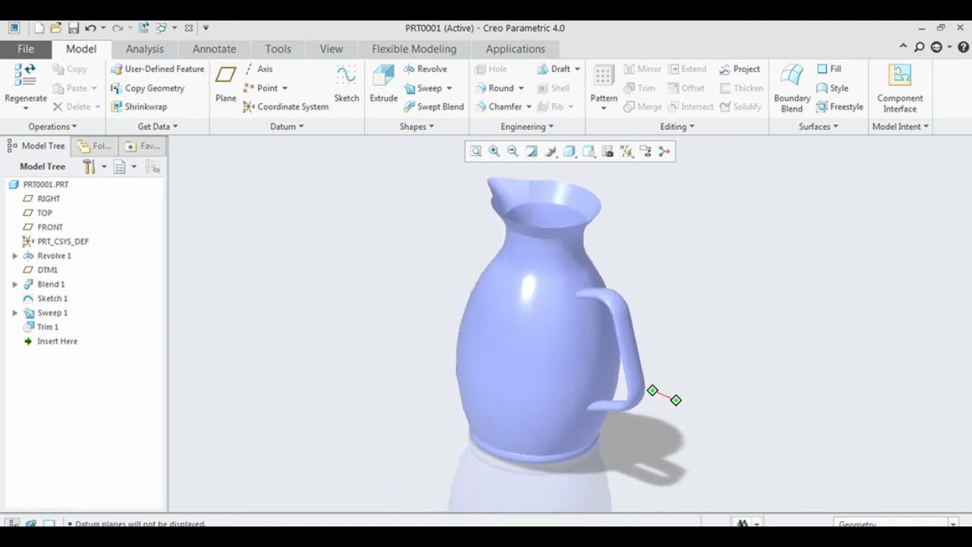